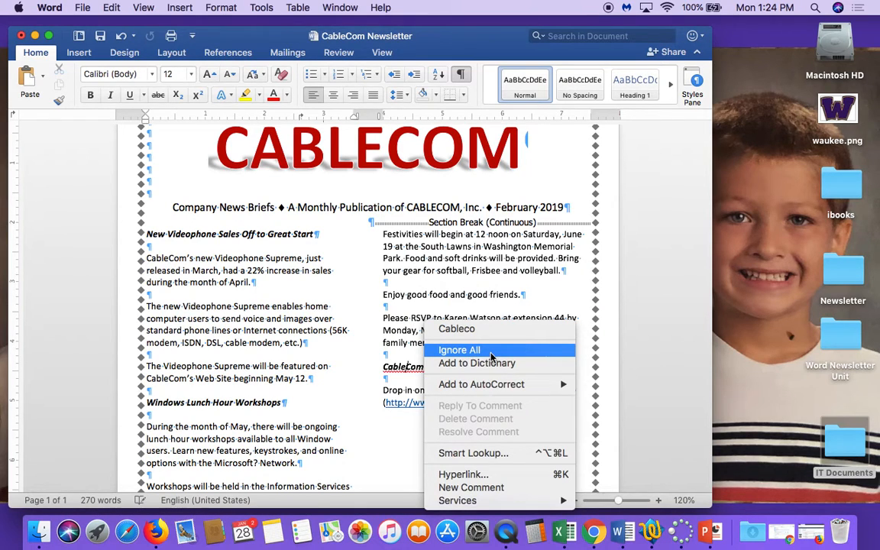
Ignore all spelling flags for the word CableCom throughout the newsletter
click(492, 351)
scroll(541, 332, down, 3)
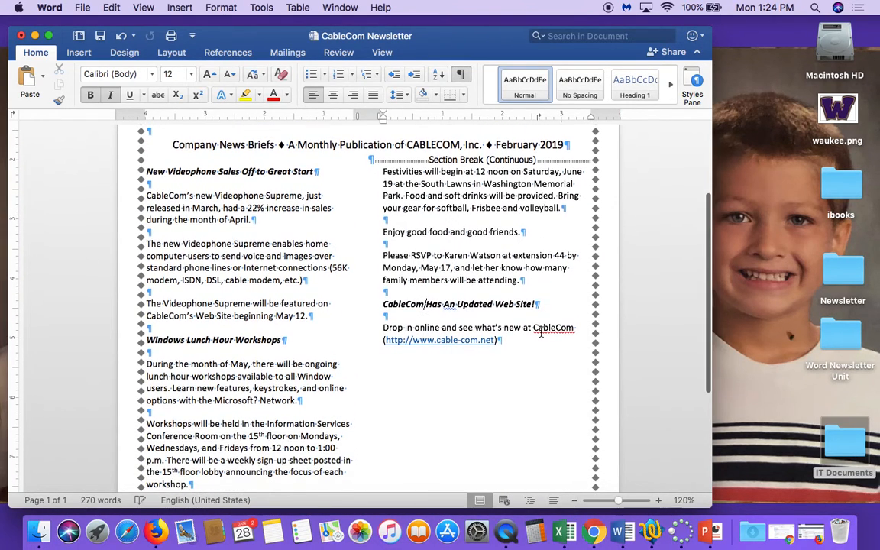
scroll(541, 332, down, 6)
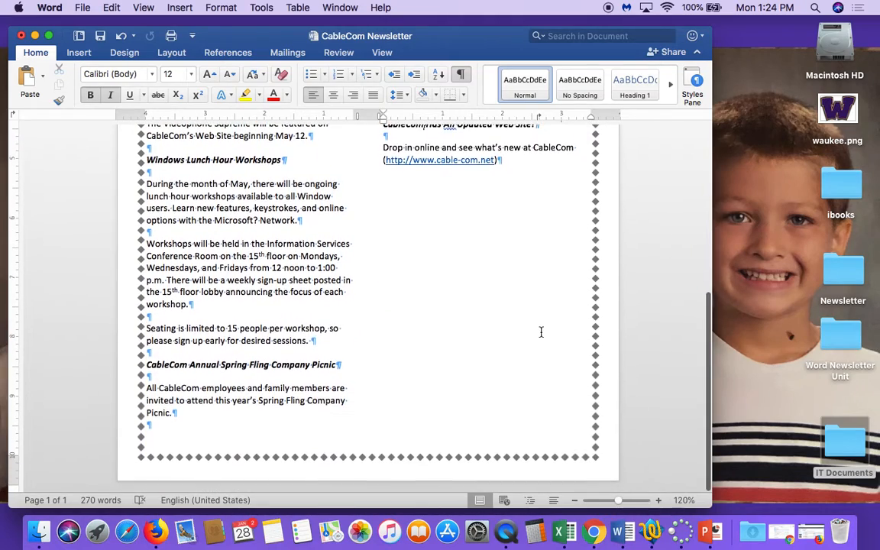
Apply a 2-line dropped cap to the C opening the "New Videophone Sales Off to Great Start" article
scroll(541, 333, up, 10)
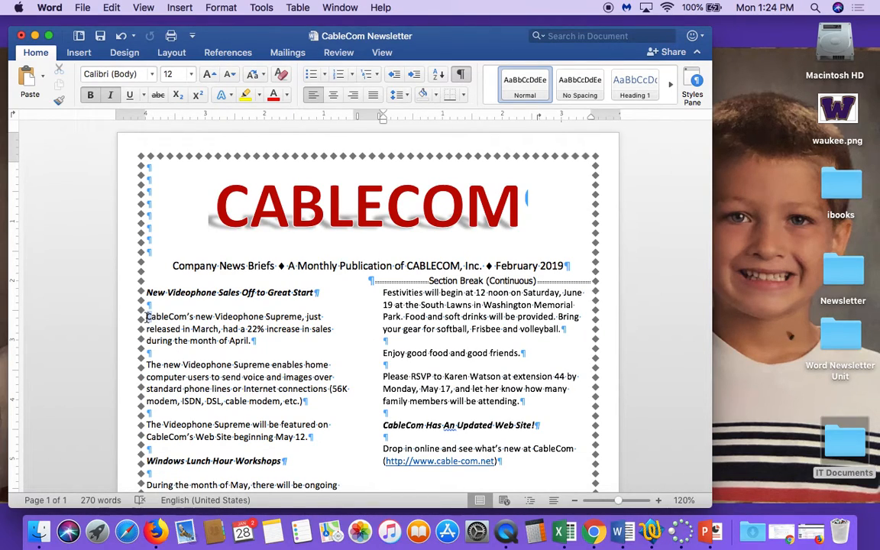
drag(152, 318, 144, 321)
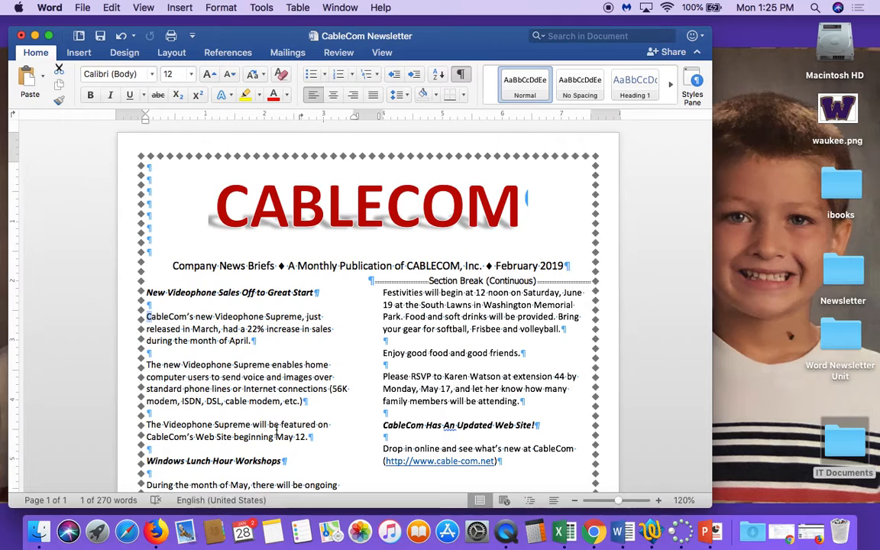
scroll(277, 432, down, 1)
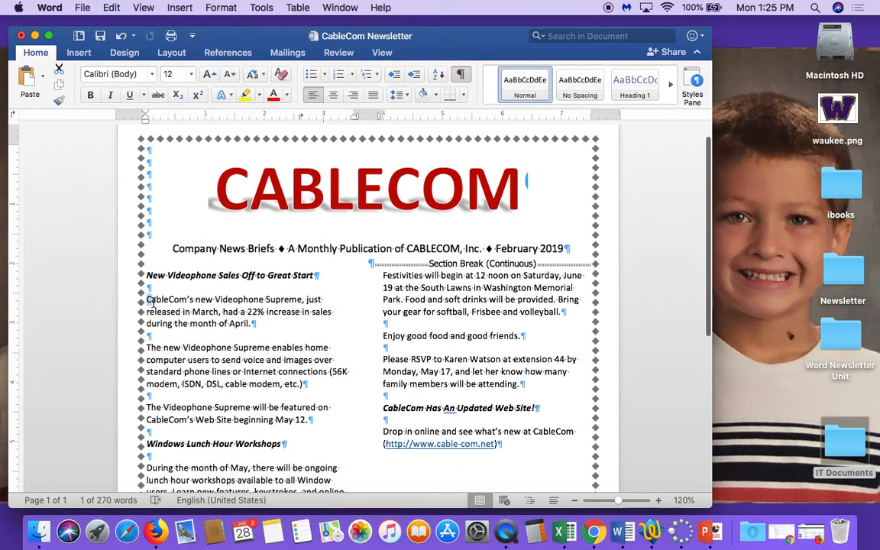
scroll(153, 301, down, 4)
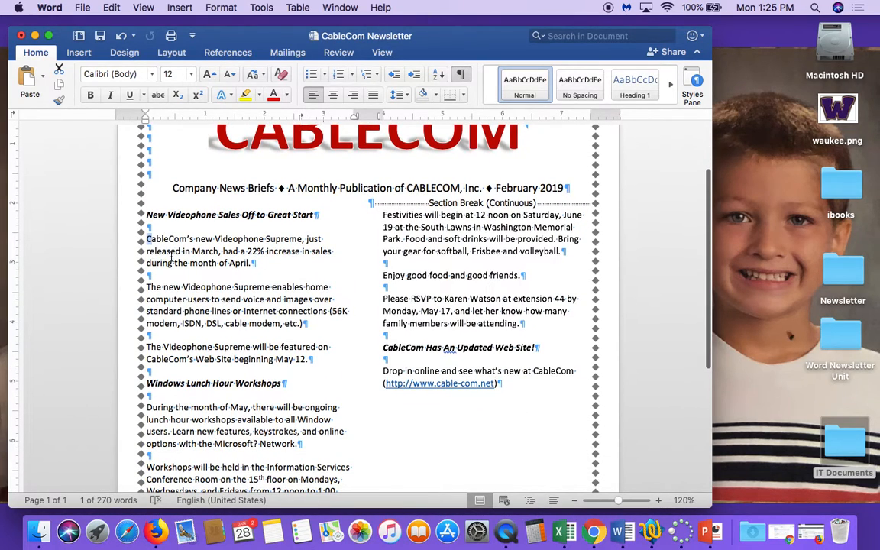
click(213, 7)
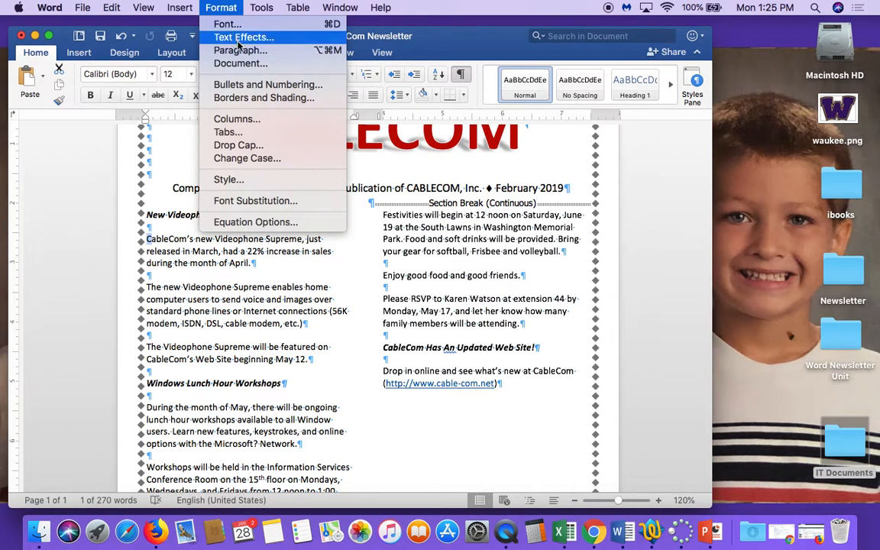
click(249, 146)
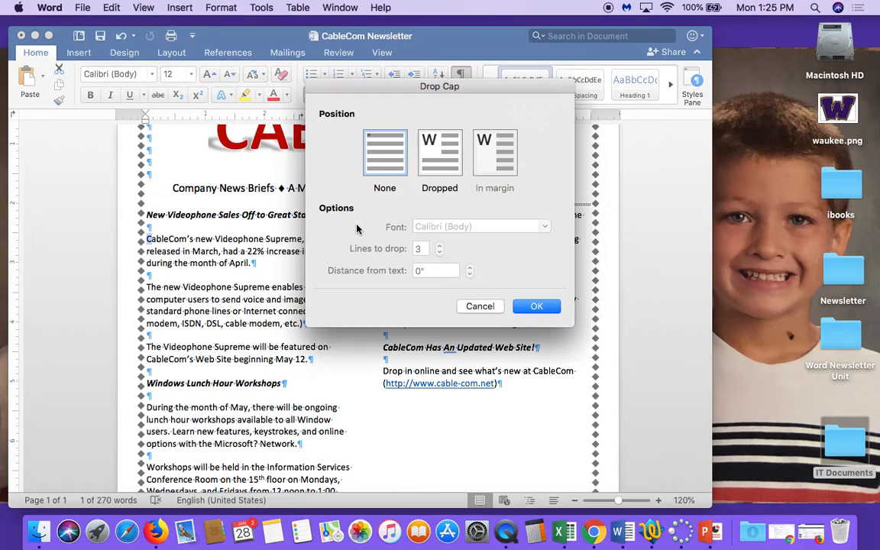
click(438, 154)
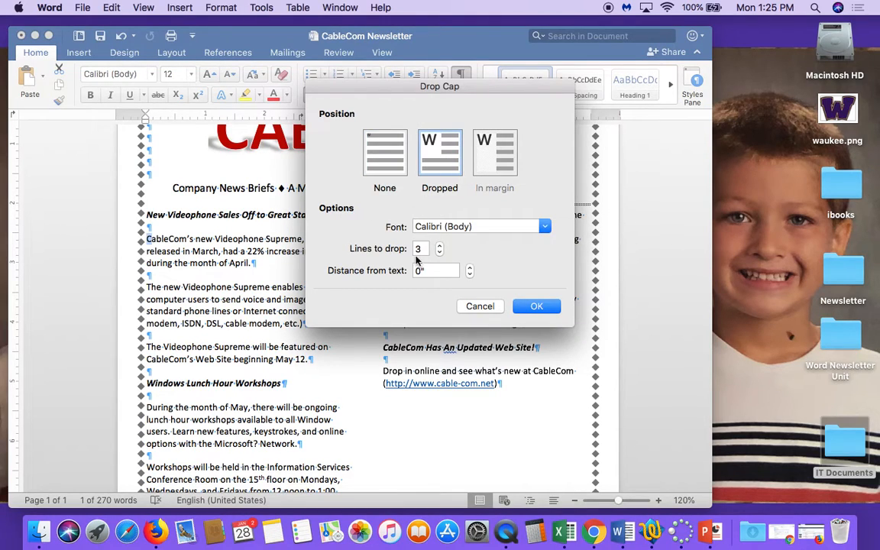
click(439, 253)
click(537, 306)
Give the D of "During" in the Windows Lunch Hour Workshops article a dropped cap spanning 2 lines
scroll(162, 392, down, 2)
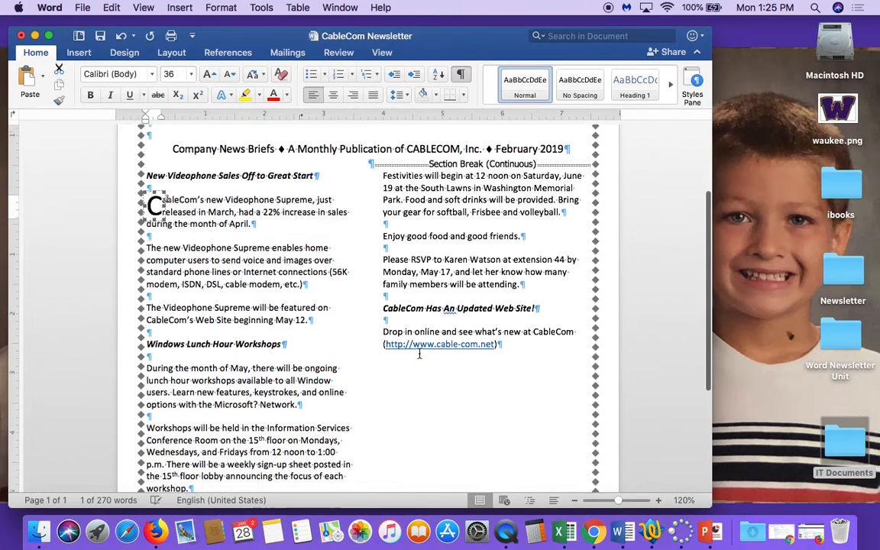
click(149, 365)
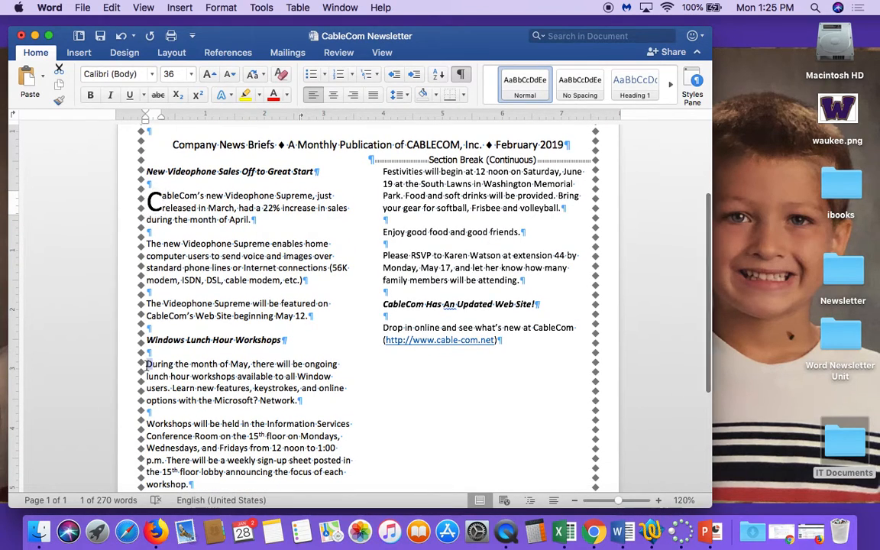
click(219, 6)
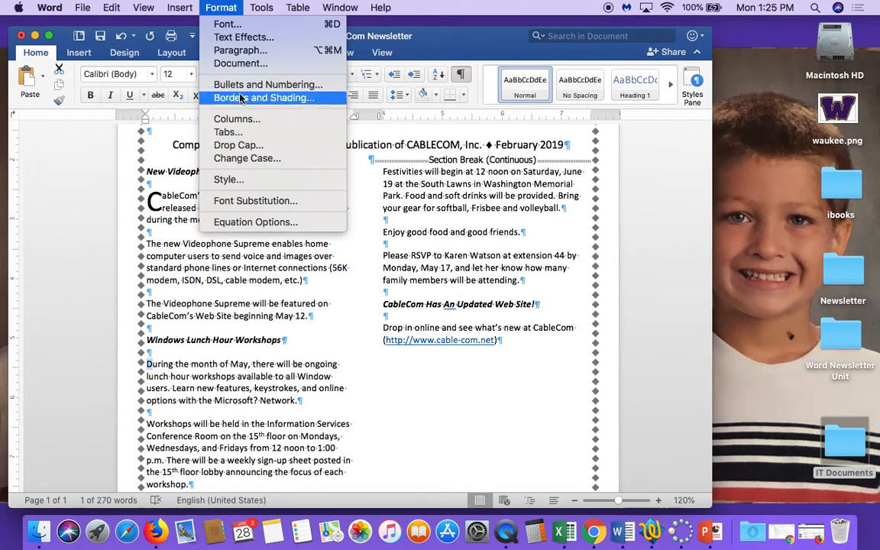
click(239, 145)
click(440, 153)
click(440, 253)
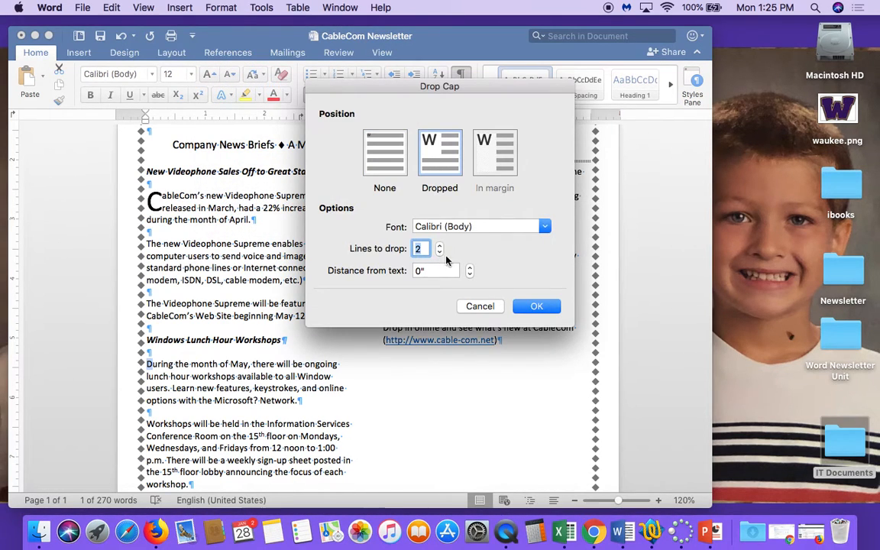
click(537, 307)
Format the A of "All CableCom employees" in the Spring Fling Company Picnic article as a 2-line dropped cap
scroll(430, 372, down, 5)
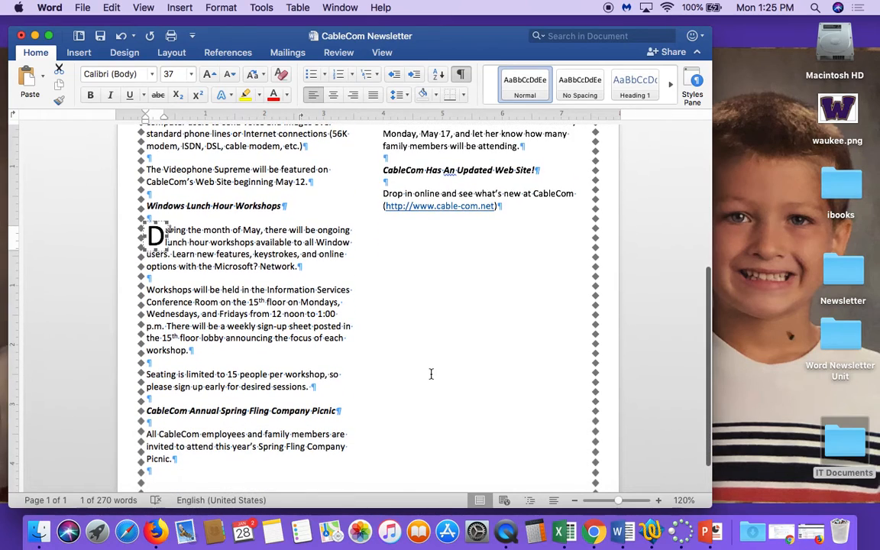
click(145, 435)
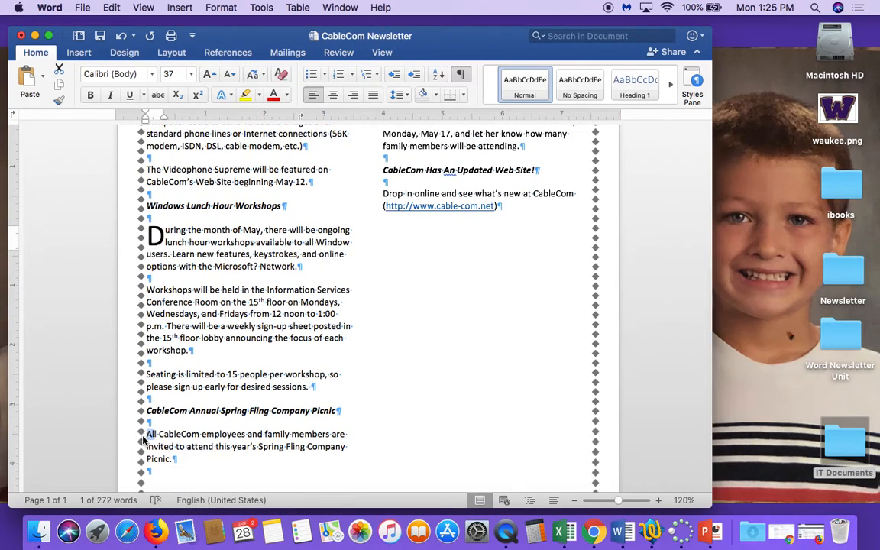
click(153, 436)
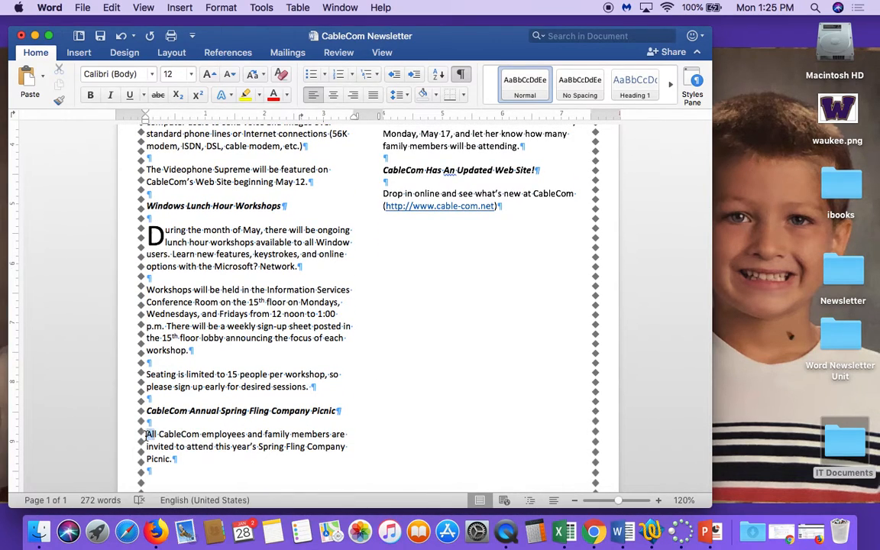
click(144, 428)
drag(147, 434, 146, 434)
click(190, 6)
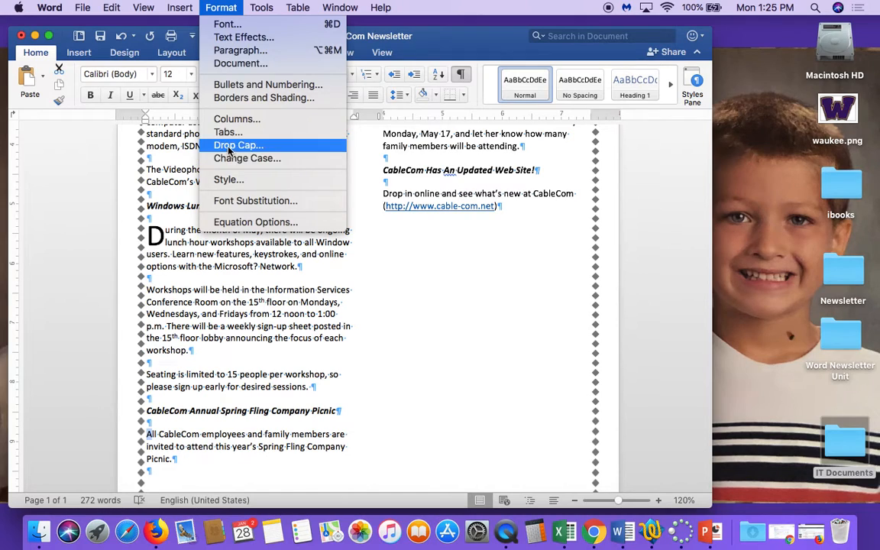
click(232, 147)
click(420, 160)
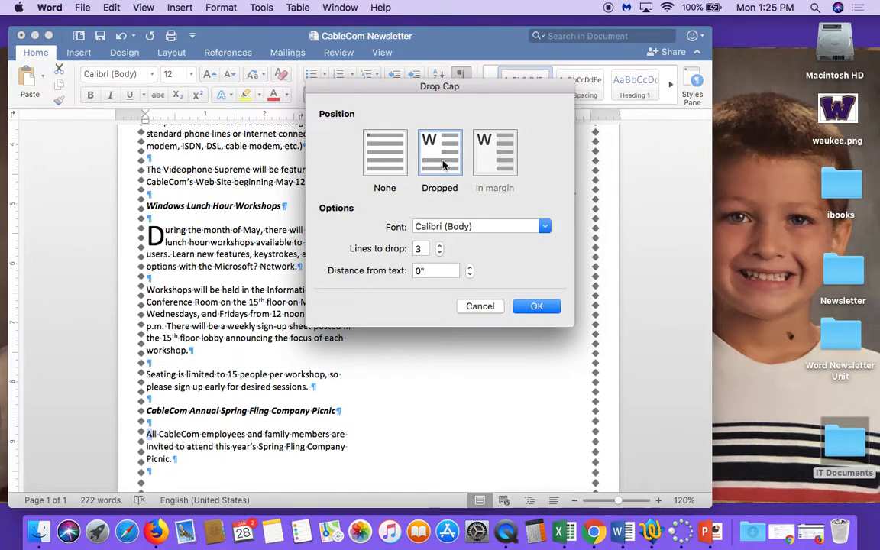
click(439, 252)
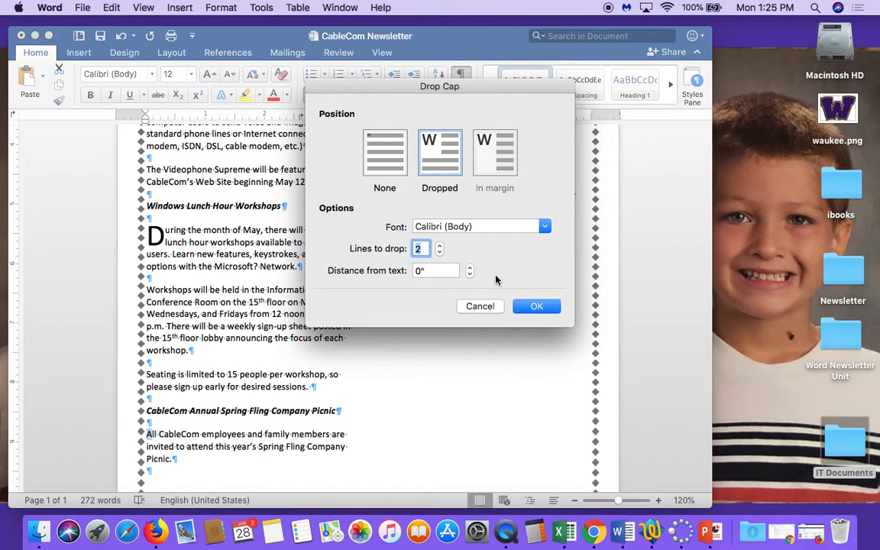
click(535, 306)
Add a 2-line dropped cap to the D of "Drop in online" in the updated web site article
scroll(462, 315, up, 1)
scroll(463, 316, up, 1)
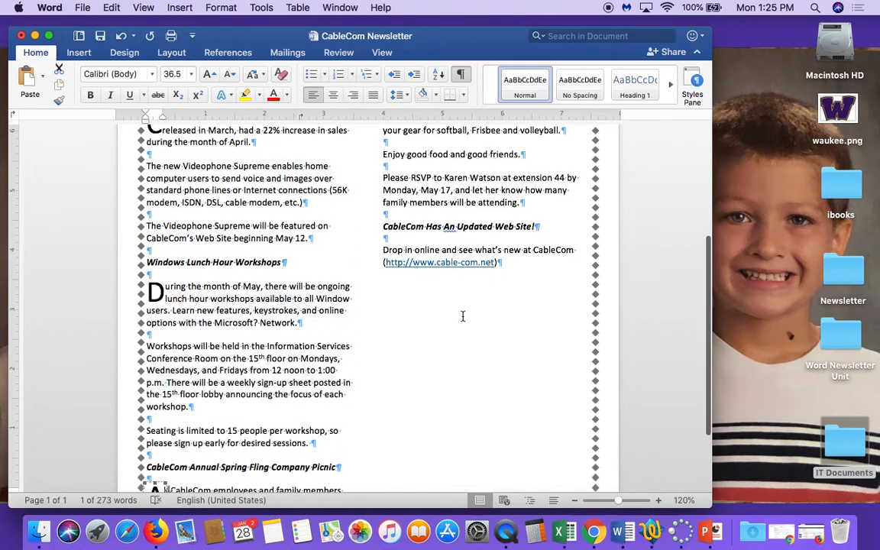
click(385, 251)
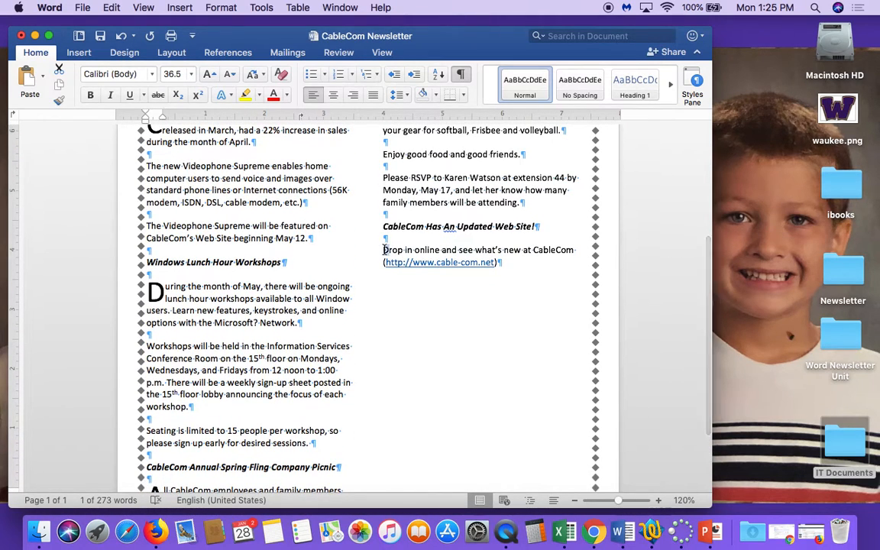
click(221, 7)
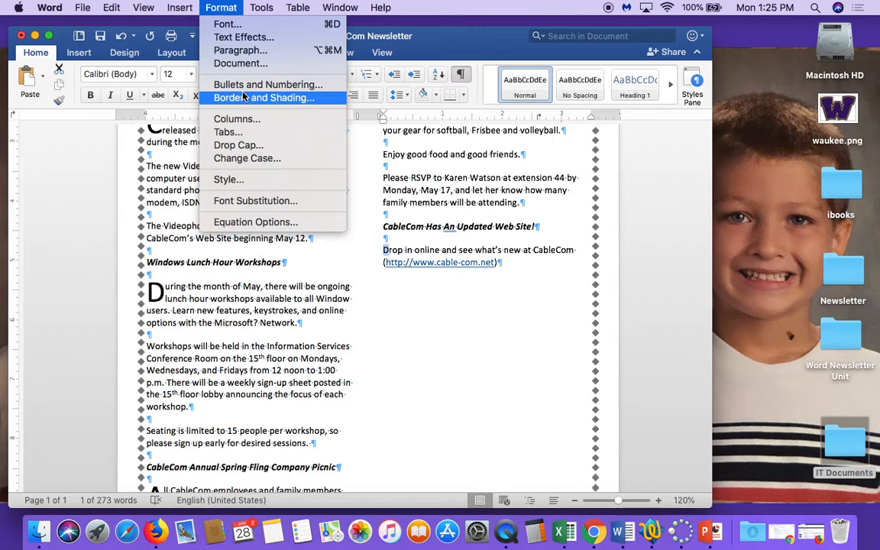
click(235, 147)
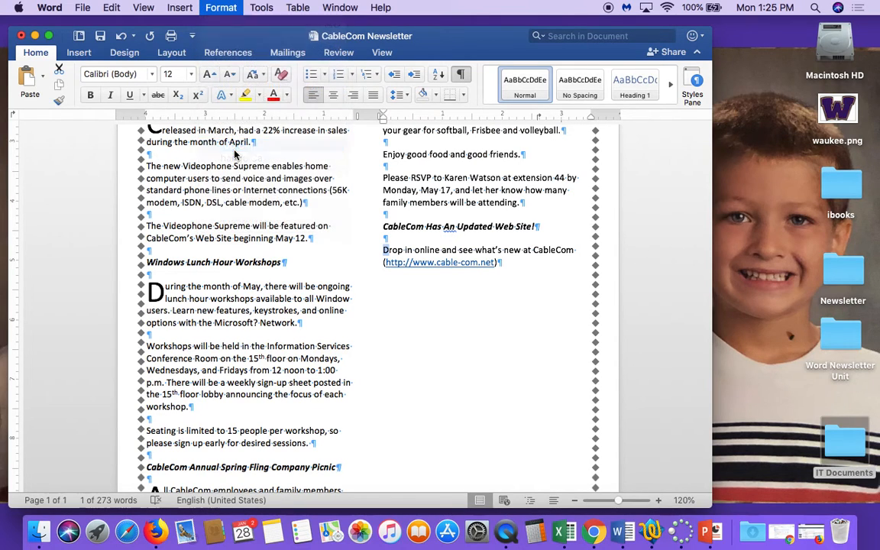
click(429, 150)
click(440, 252)
click(537, 307)
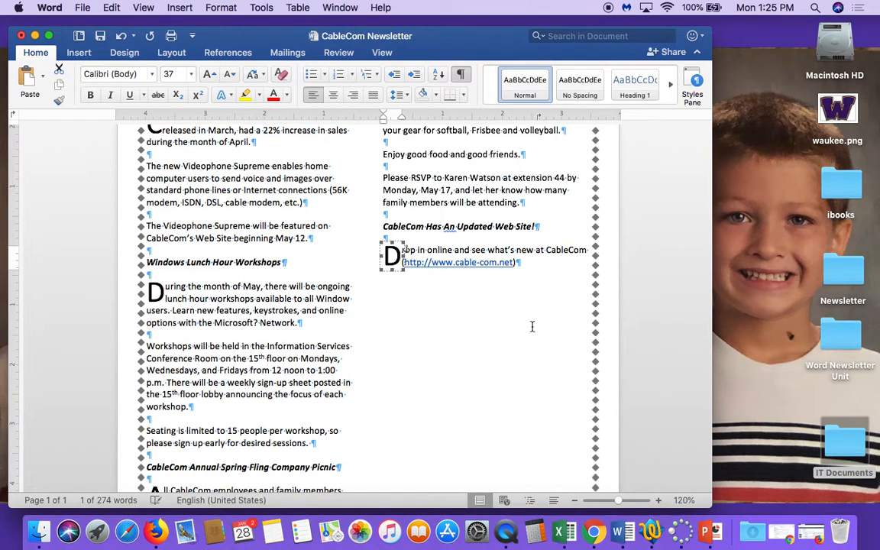
Center the line "Enjoy good food and good friends." in the picnic article
scroll(533, 327, up, 5)
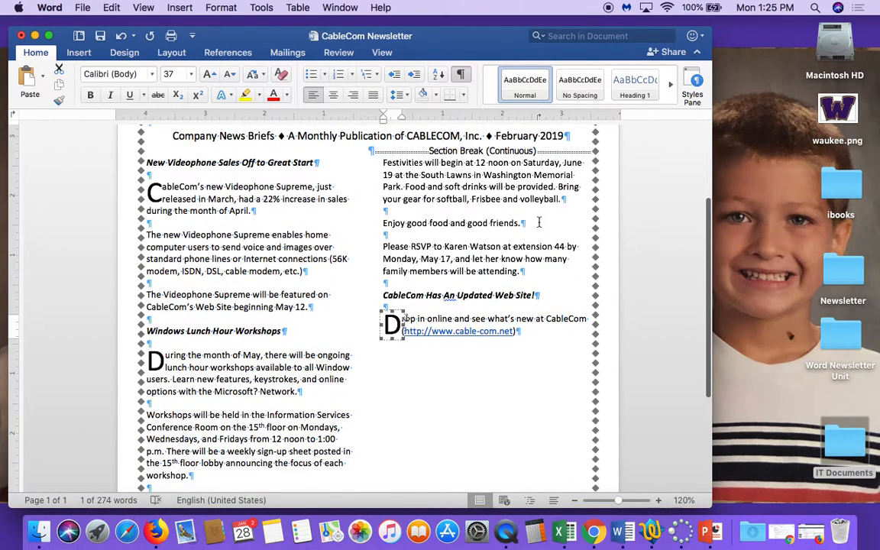
drag(535, 223, 383, 223)
scroll(329, 131, up, 3)
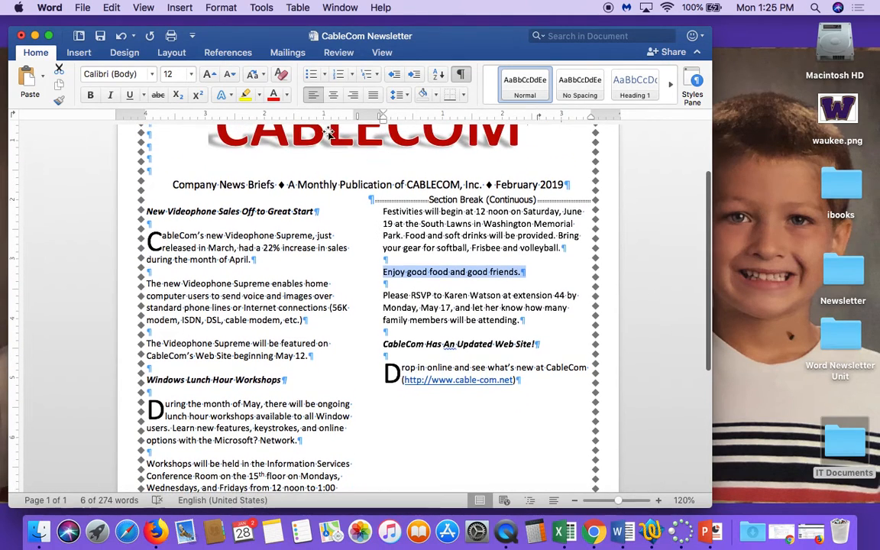
click(333, 94)
click(435, 226)
Insert two extra blank lines above the "Windows Lunch Hour Workshops" heading and center the middle blank line
scroll(435, 227, down, 2)
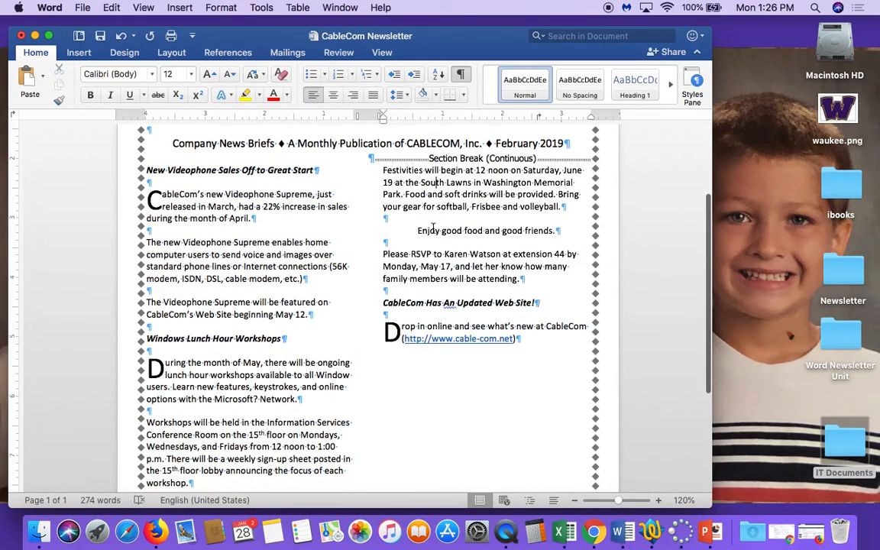
scroll(433, 227, down, 2)
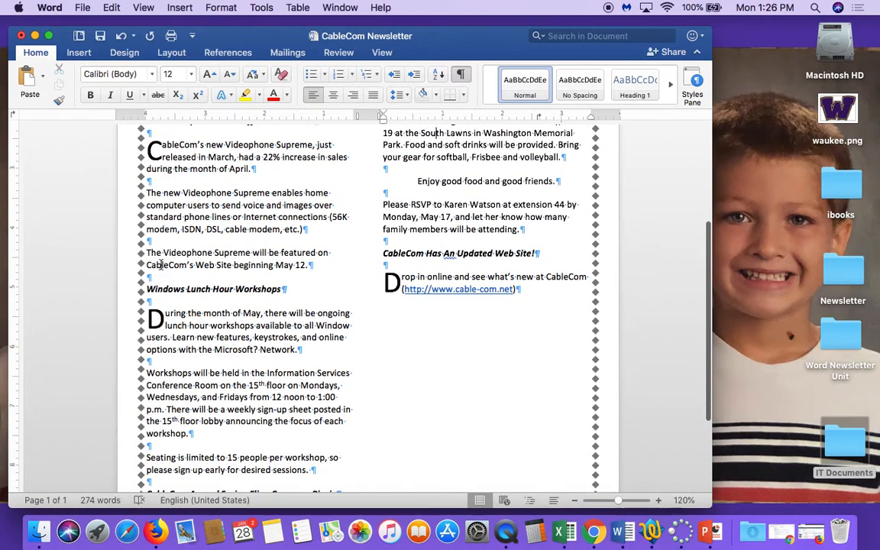
click(169, 283)
click(163, 277)
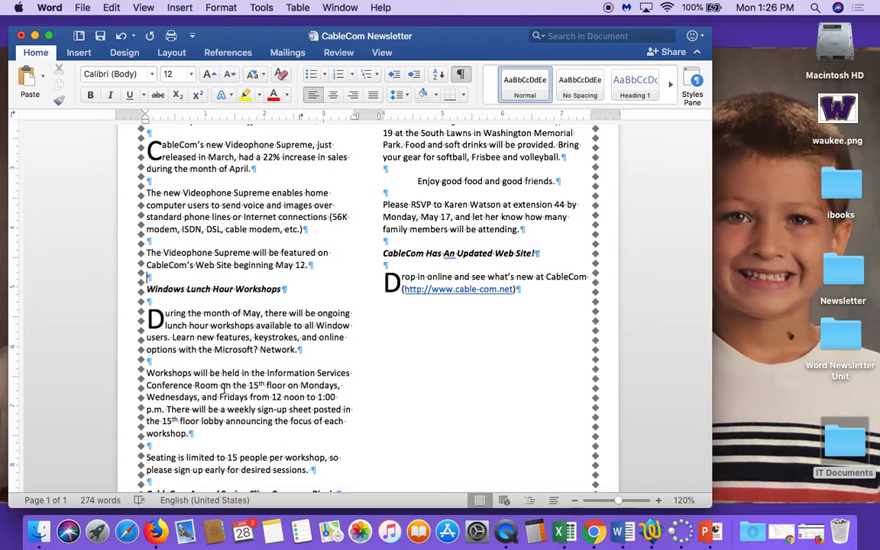
key(Return)
key(Return)
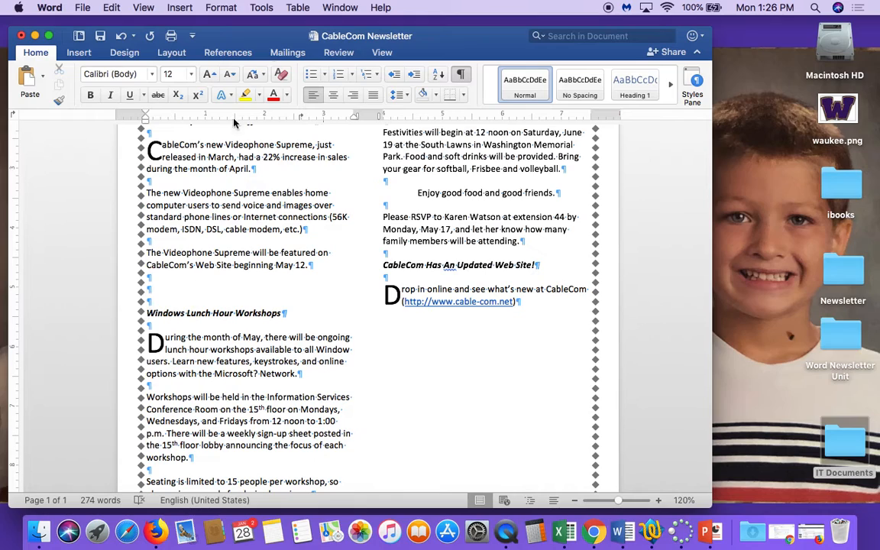
click(337, 98)
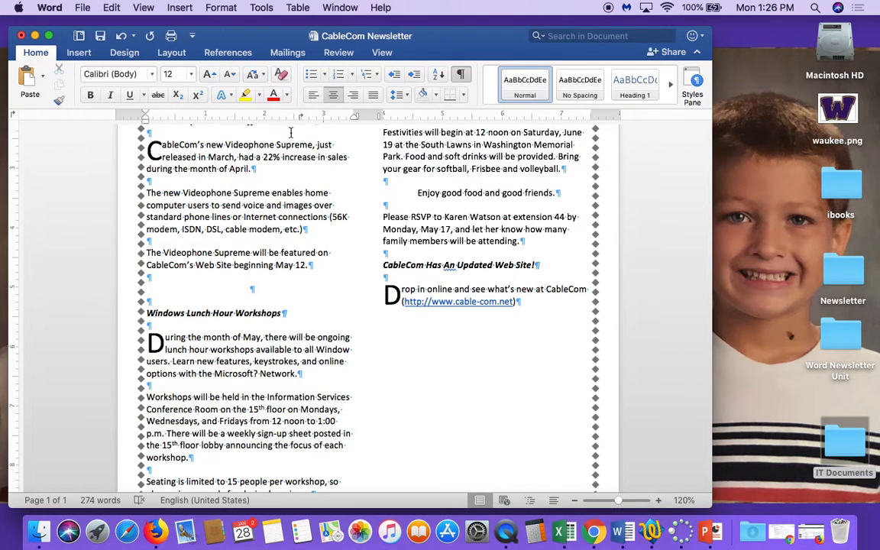
Insert a row of ten diamond characters from the Symbol font on the centered blank line above "Windows Lunch Hour Workshops"
click(180, 7)
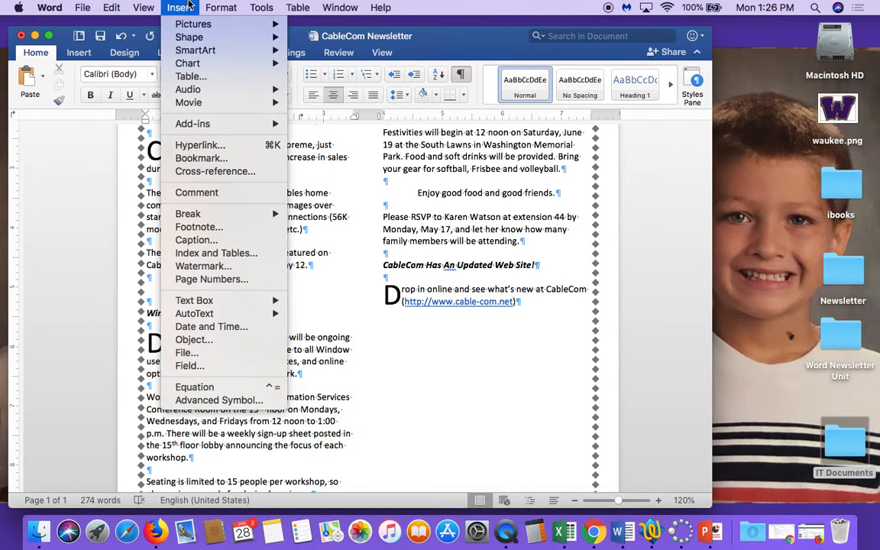
click(191, 402)
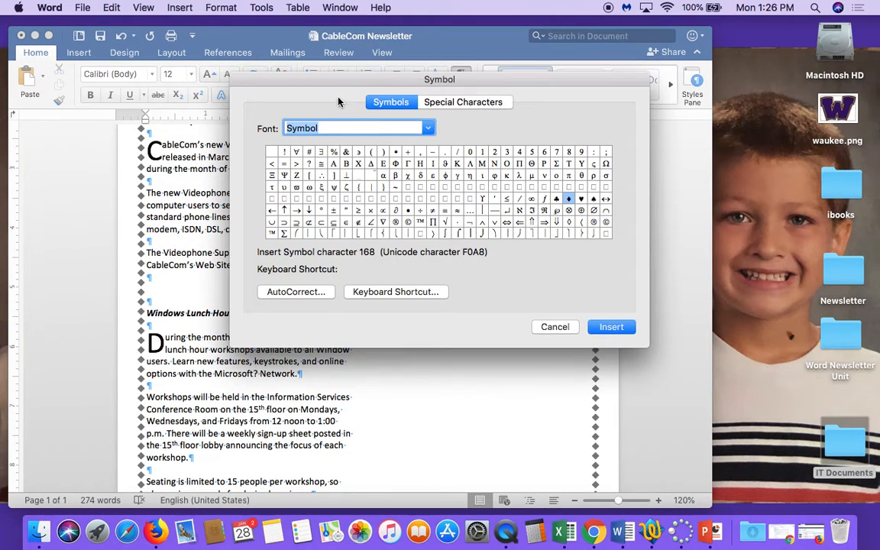
drag(309, 87, 443, 40)
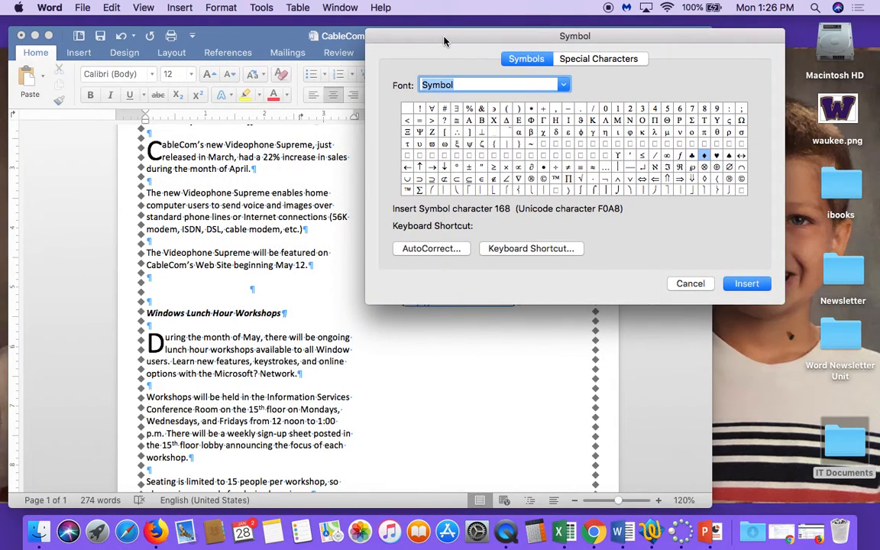
click(704, 156)
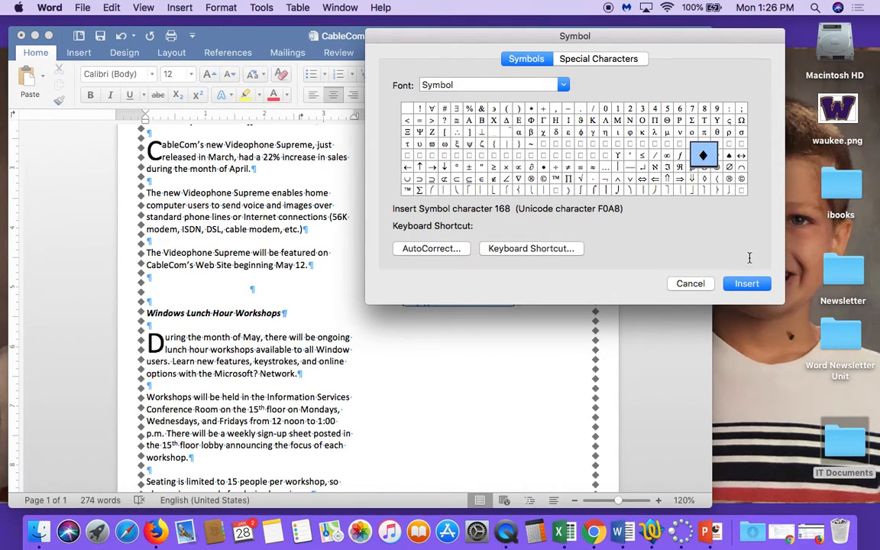
click(739, 285)
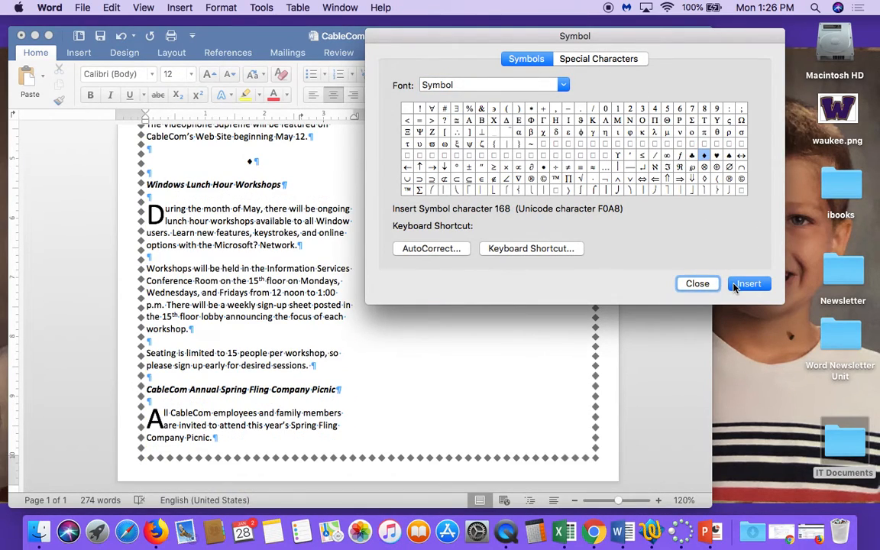
click(735, 285)
click(735, 284)
click(735, 284)
click(735, 285)
click(736, 285)
click(735, 284)
click(735, 285)
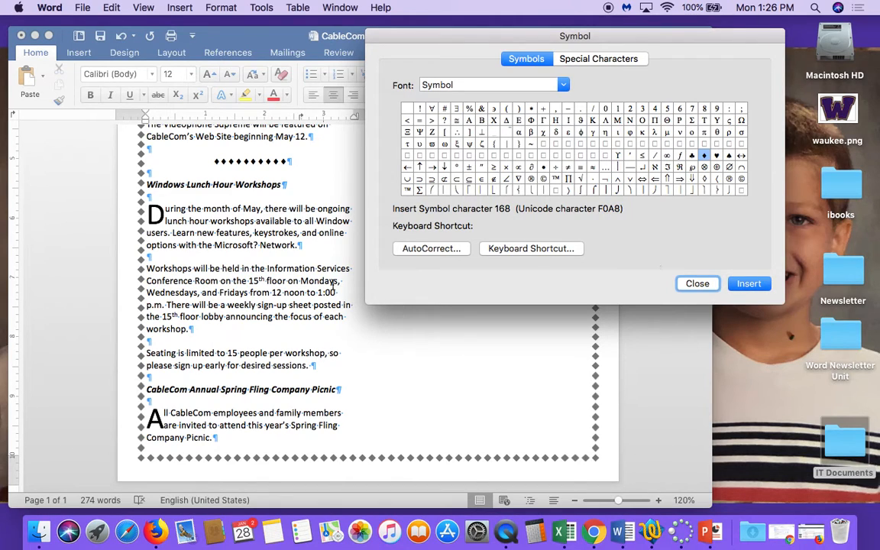
Add two extra blank lines above the "CableCom Annual Spring Fling Company Picnic" heading and center the middle blank line
click(169, 374)
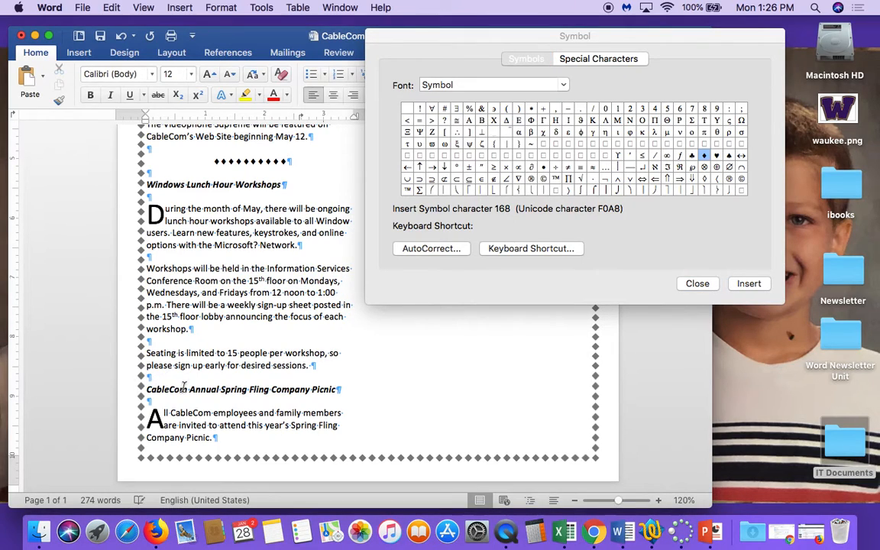
key(Return)
key(Return)
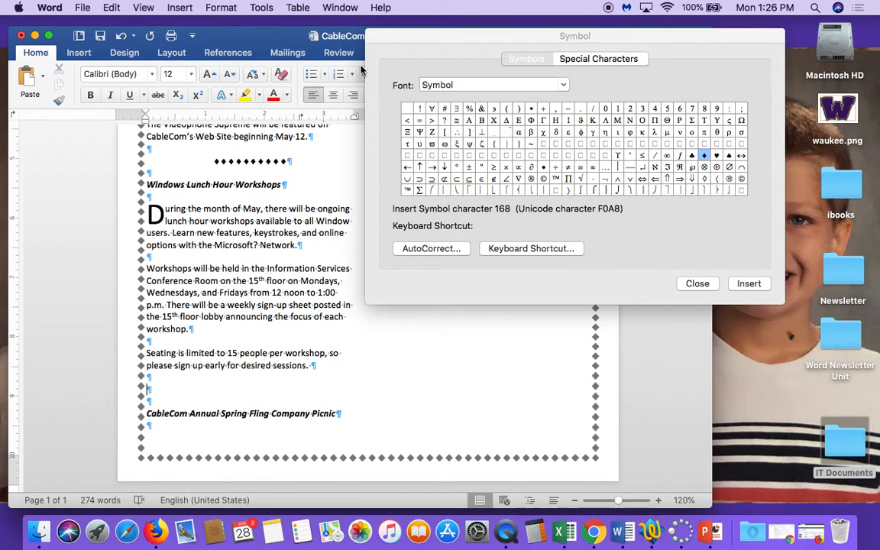
click(334, 95)
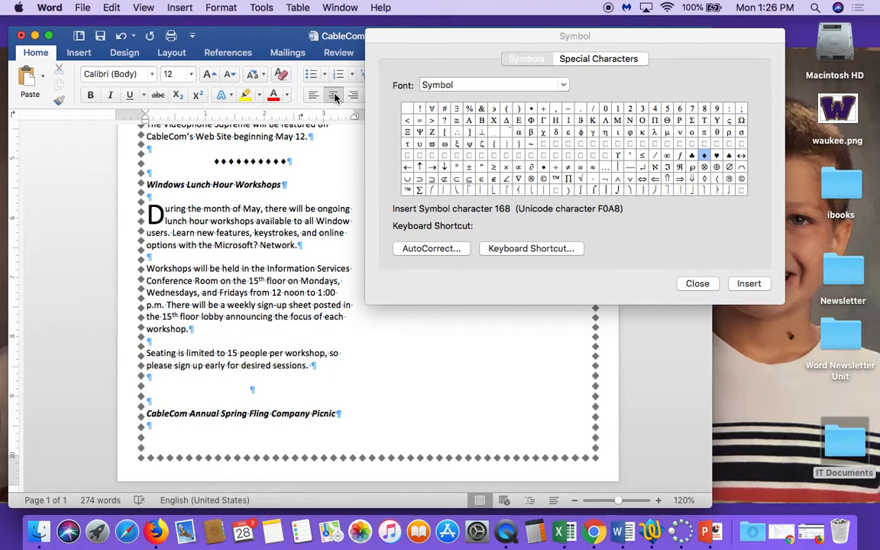
Insert a row of ten diamond symbols on the centered line above the Spring Fling Company Picnic heading
click(741, 284)
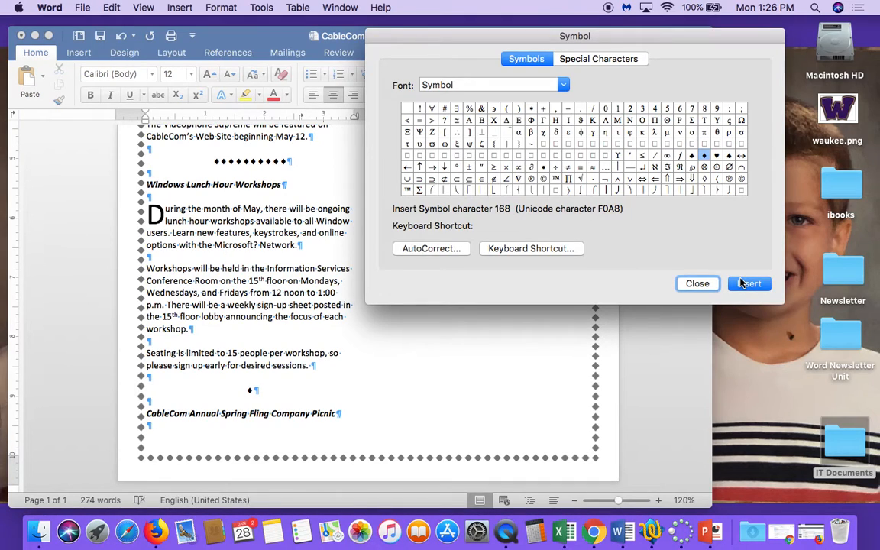
click(743, 284)
click(744, 285)
click(743, 284)
click(744, 284)
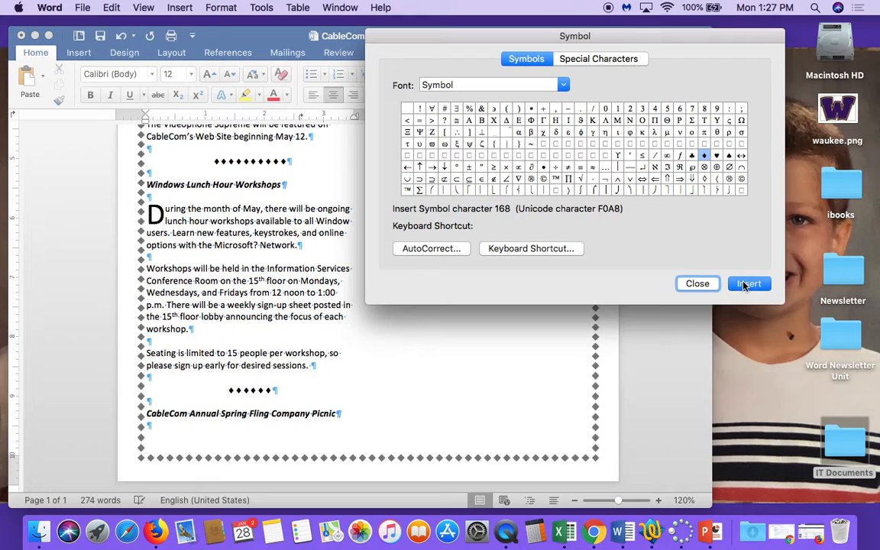
click(743, 285)
click(744, 284)
click(744, 285)
click(744, 284)
Add two extra blank lines above the "CableCom Has An Updated Web Site!" heading and center the middle blank line
drag(442, 43, 2, 160)
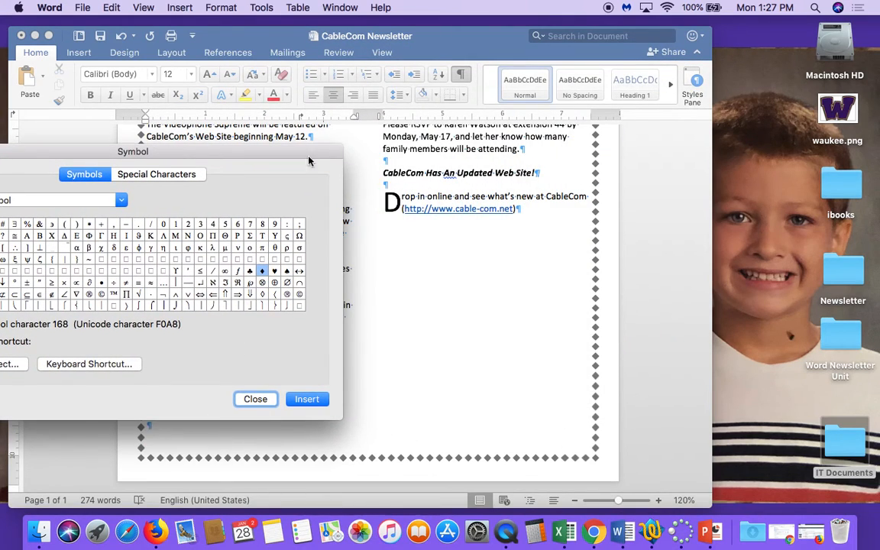
scroll(402, 185, up, 3)
click(402, 186)
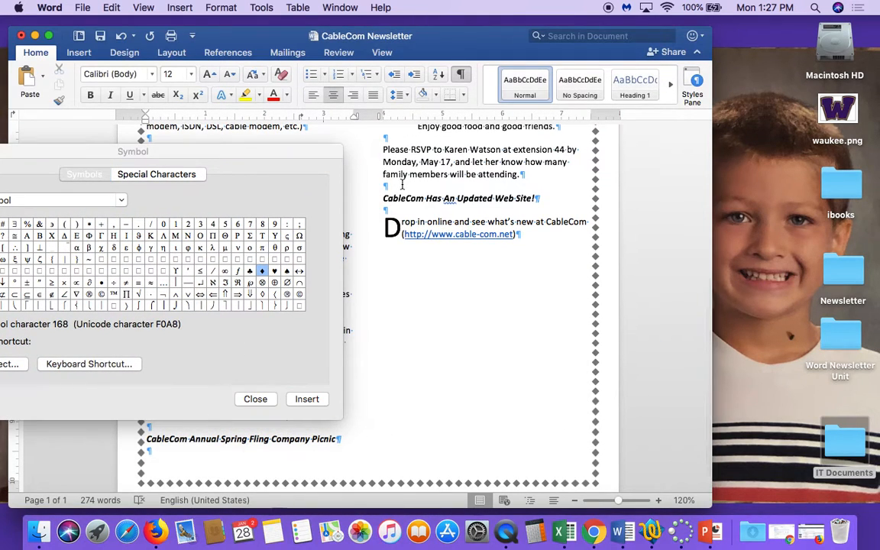
key(Return)
key(Return)
click(399, 196)
click(334, 95)
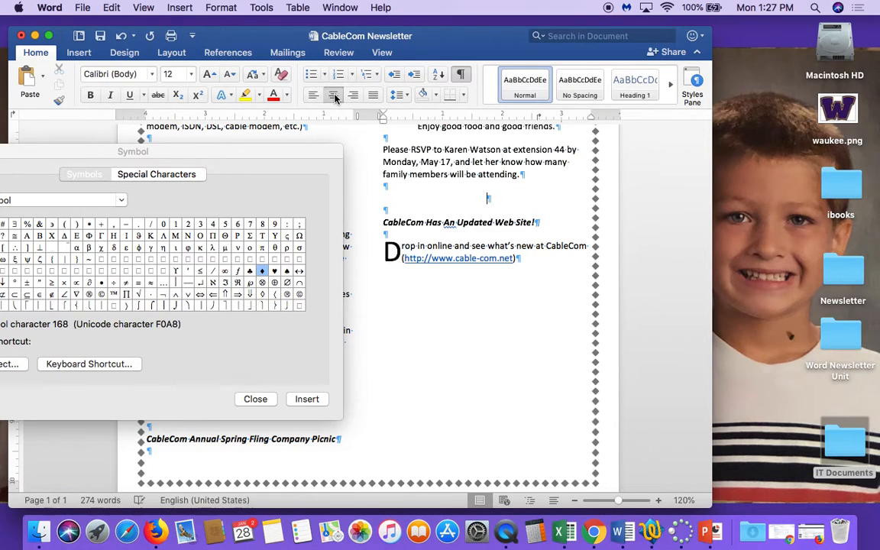
Insert a row of ten diamond symbols on the centered line above the updated web site heading and close the Symbol dialog
click(306, 398)
click(305, 399)
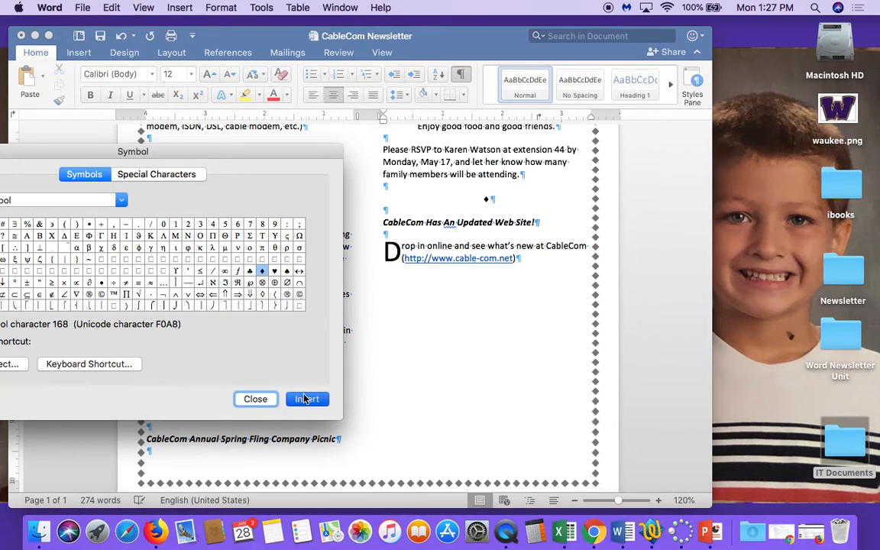
click(305, 399)
click(306, 399)
click(306, 399)
click(305, 399)
click(306, 399)
click(305, 399)
click(305, 399)
click(306, 399)
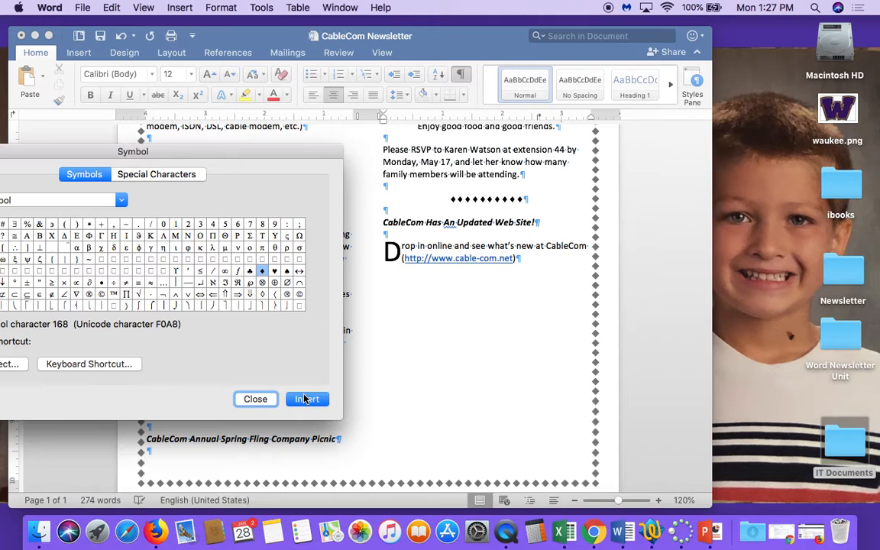
click(255, 399)
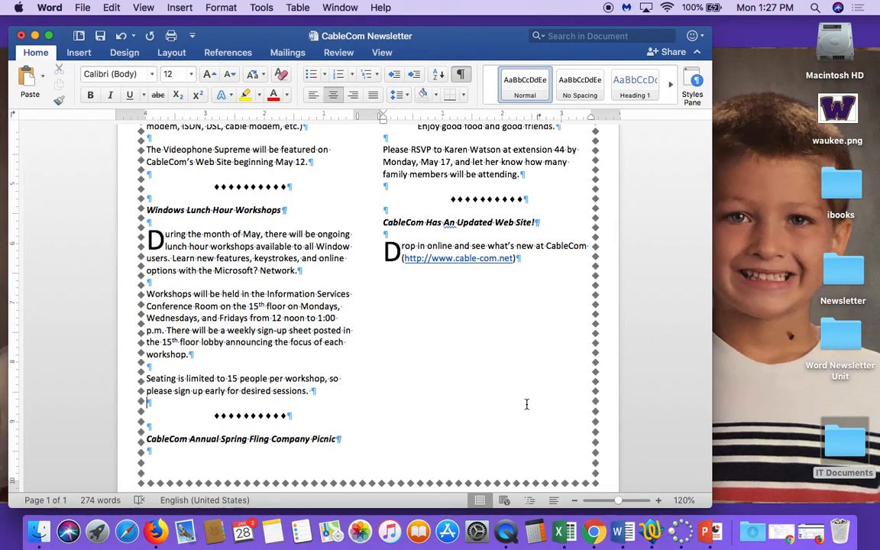
scroll(526, 404, up, 5)
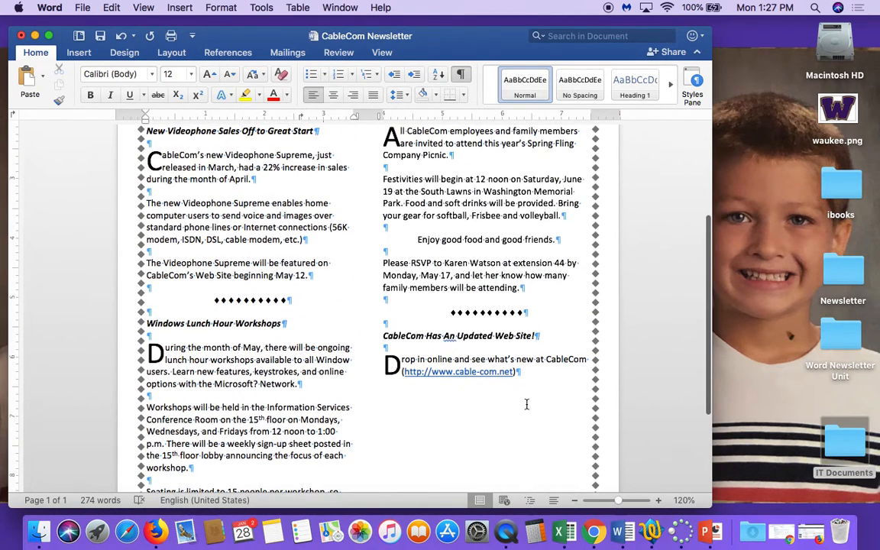
scroll(526, 404, up, 6)
scroll(526, 404, down, 10)
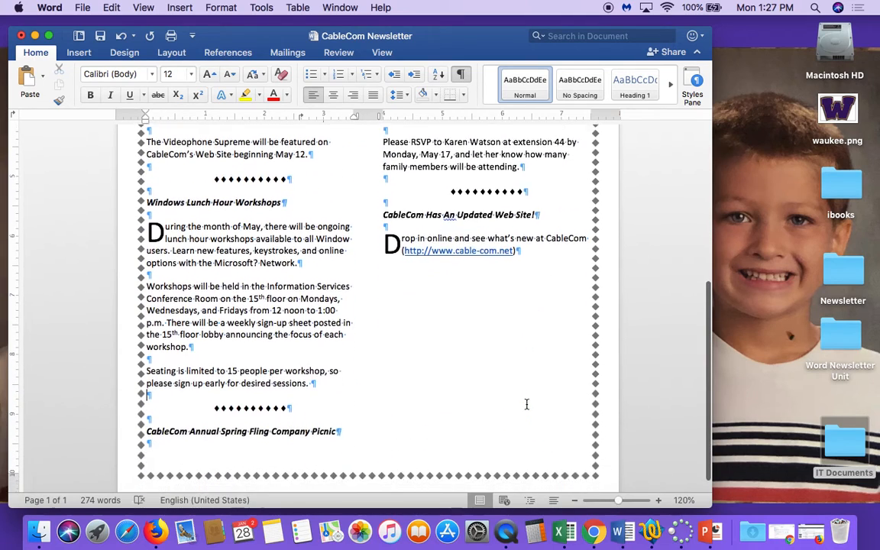
scroll(526, 404, down, 2)
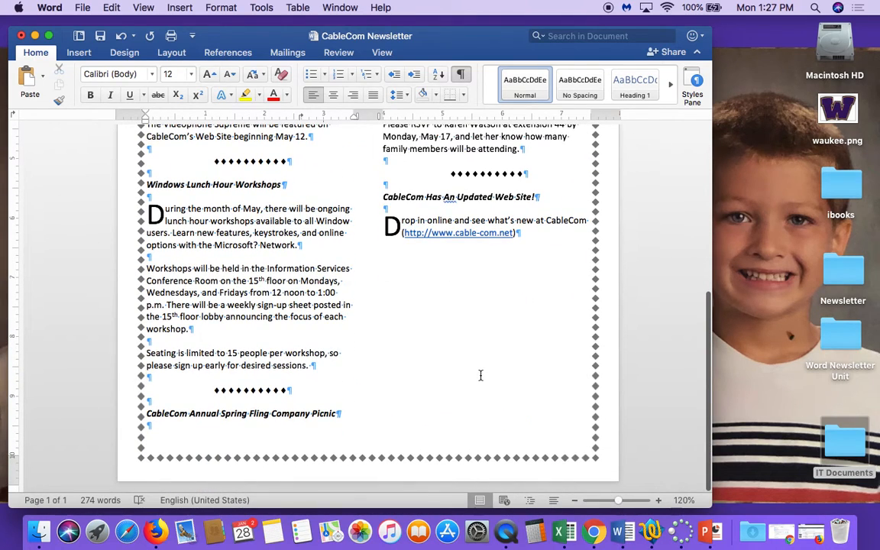
Switch to Chrome and search Google Images for "man with chart graphic" in a new tab
click(593, 531)
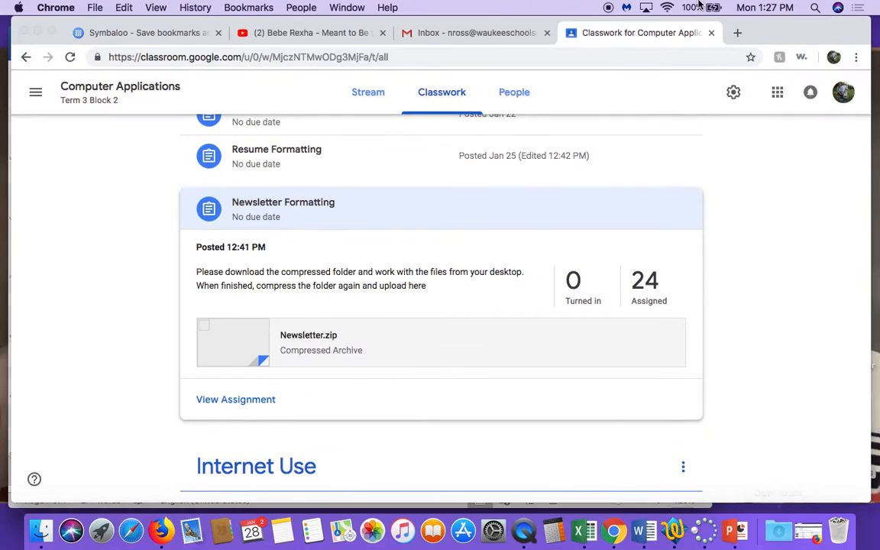
click(738, 33)
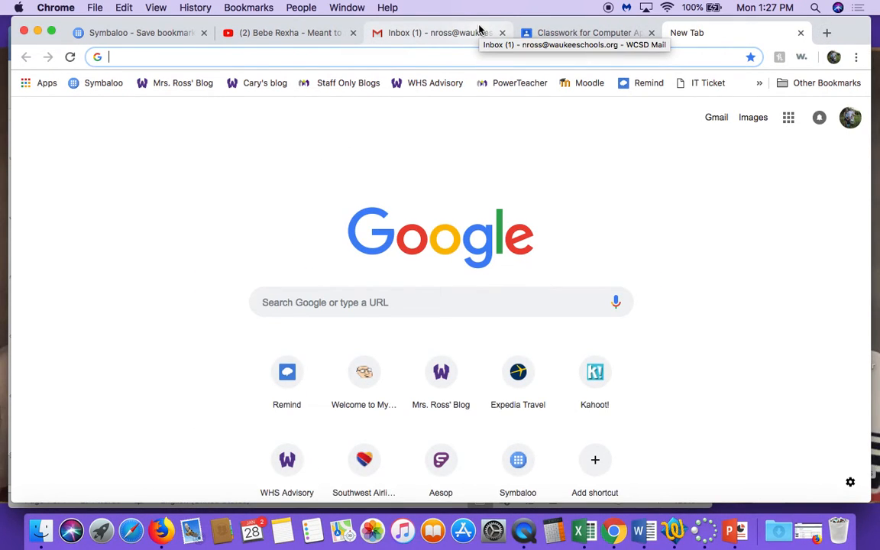
mouse_move(848, 30)
mouse_down()
mouse_move(753, 22)
mouse_move(694, 33)
mouse_move(860, 34)
mouse_move(844, 32)
mouse_up()
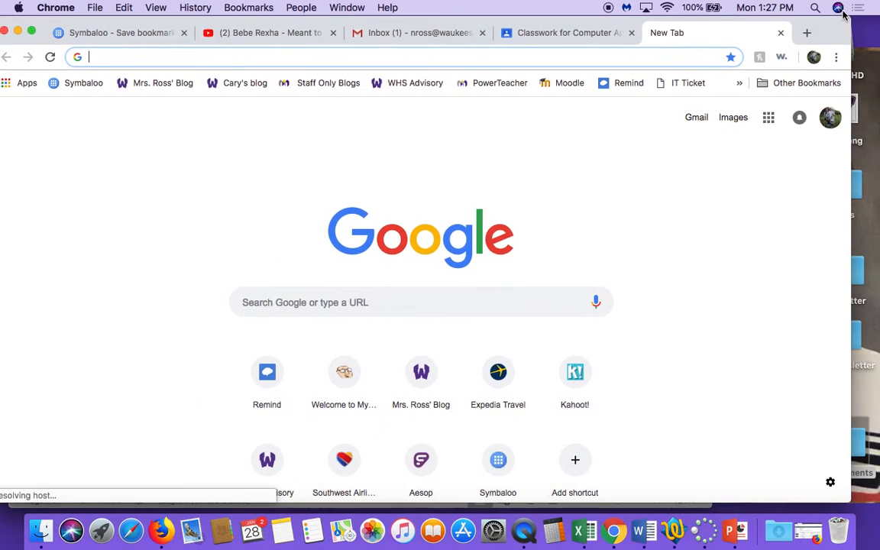
text(man with )
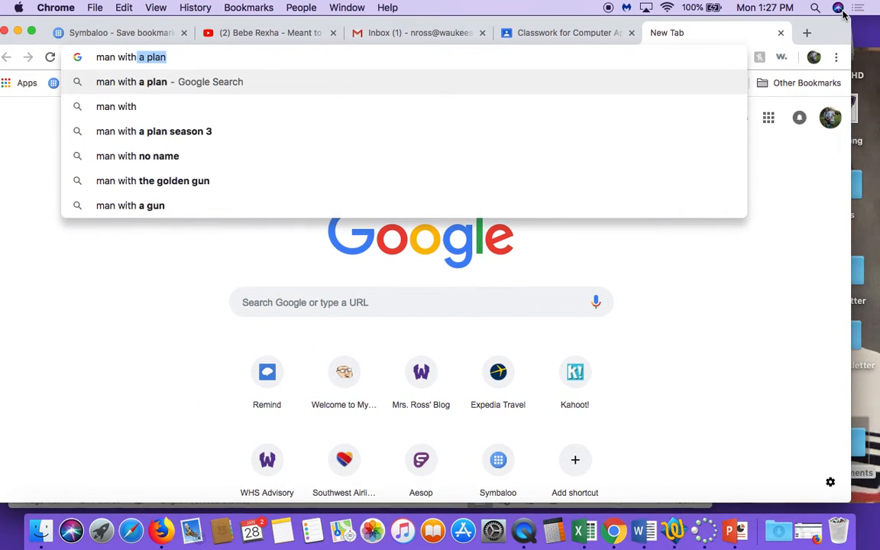
text(chart graphic)
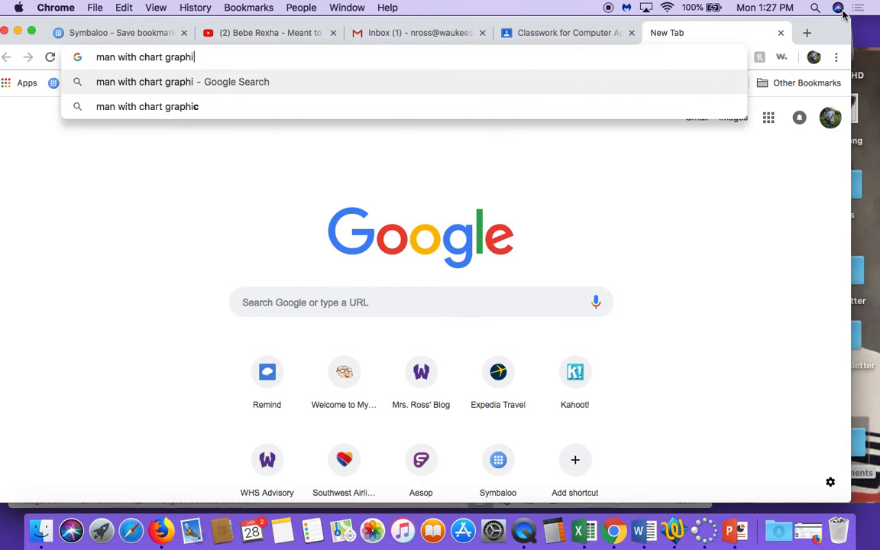
key(Return)
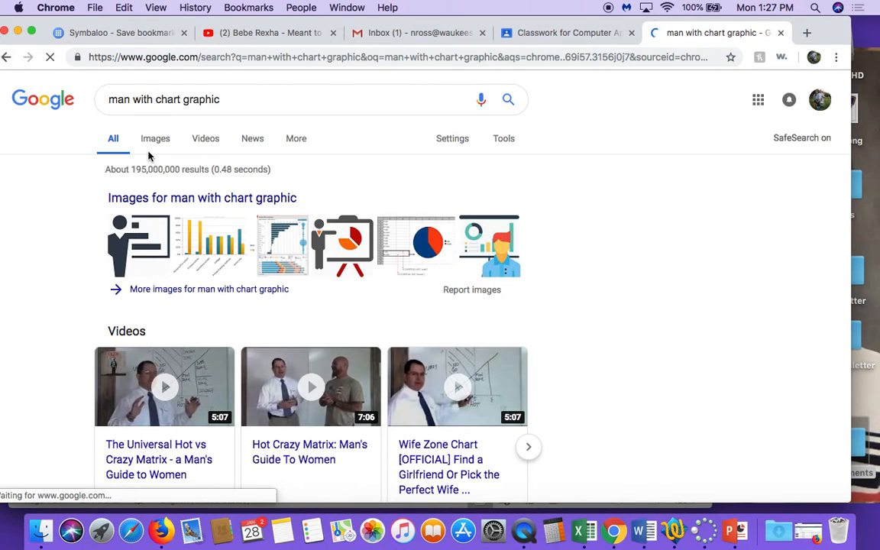
click(155, 143)
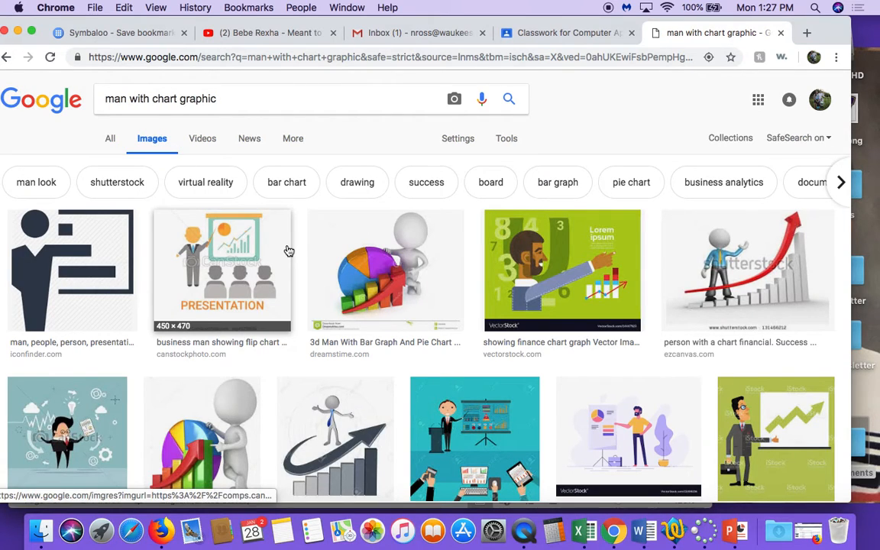
Browse the man-with-chart image results to find a suitable graphic for the newsletter
scroll(289, 251, down, 1)
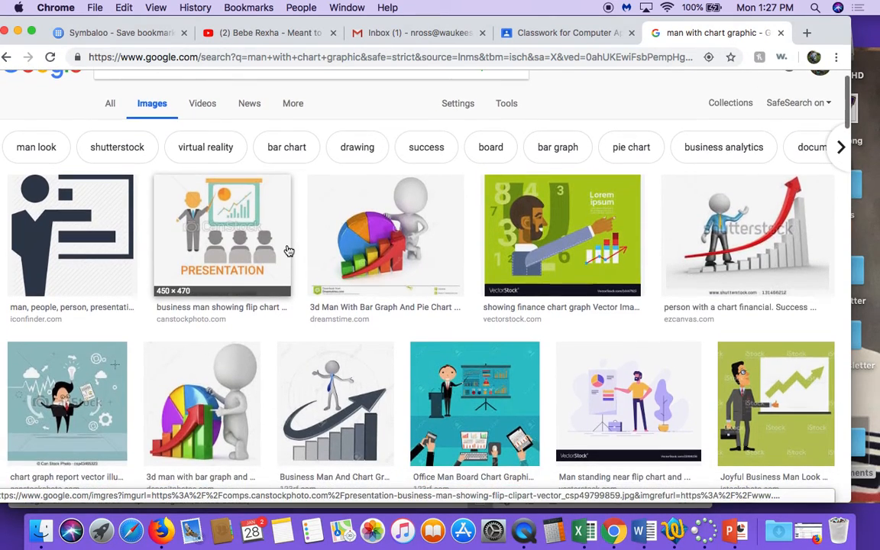
scroll(289, 251, down, 5)
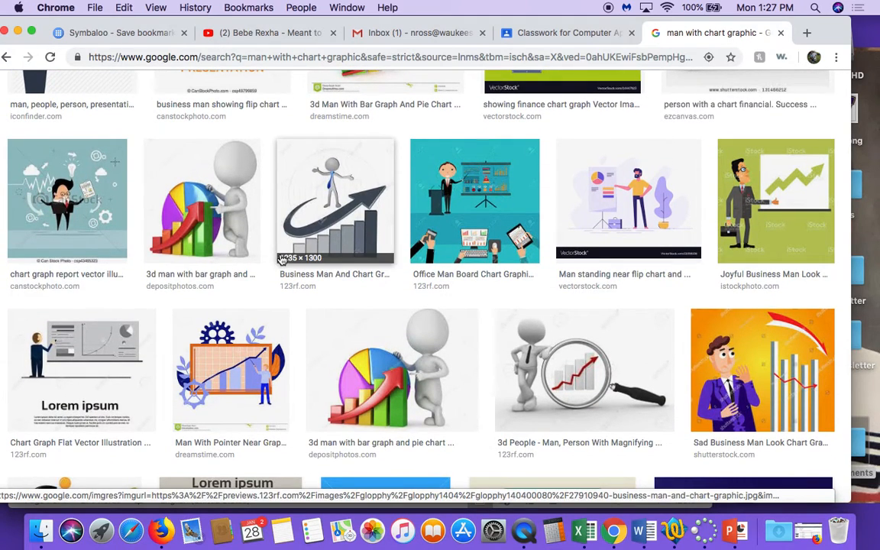
scroll(281, 260, down, 6)
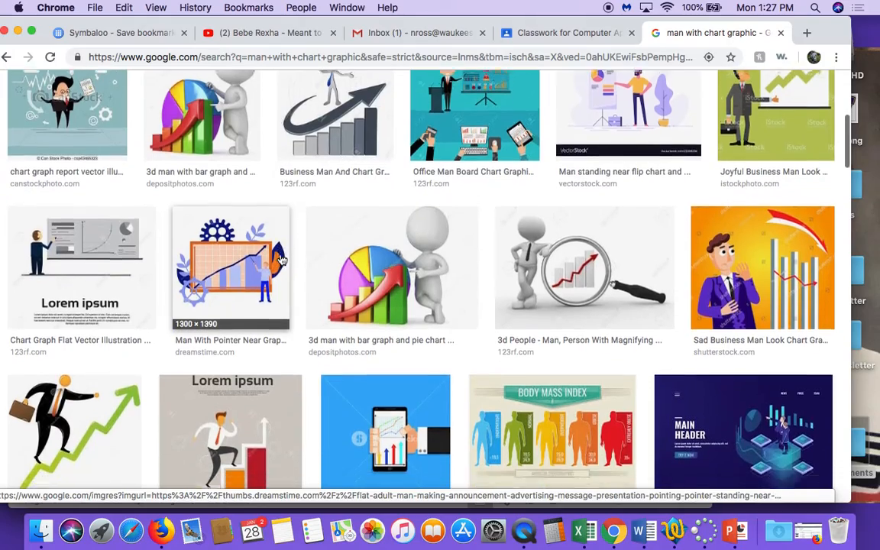
scroll(281, 260, down, 2)
scroll(281, 259, down, 5)
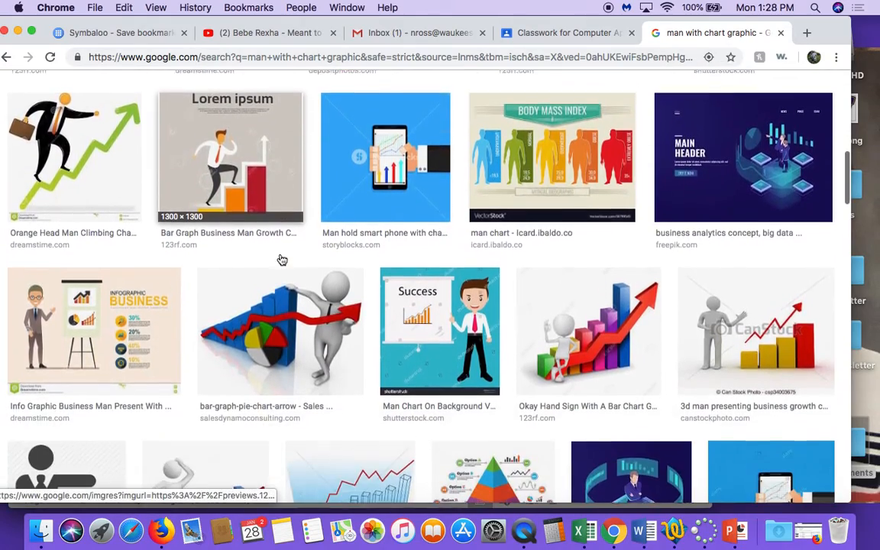
scroll(281, 259, down, 10)
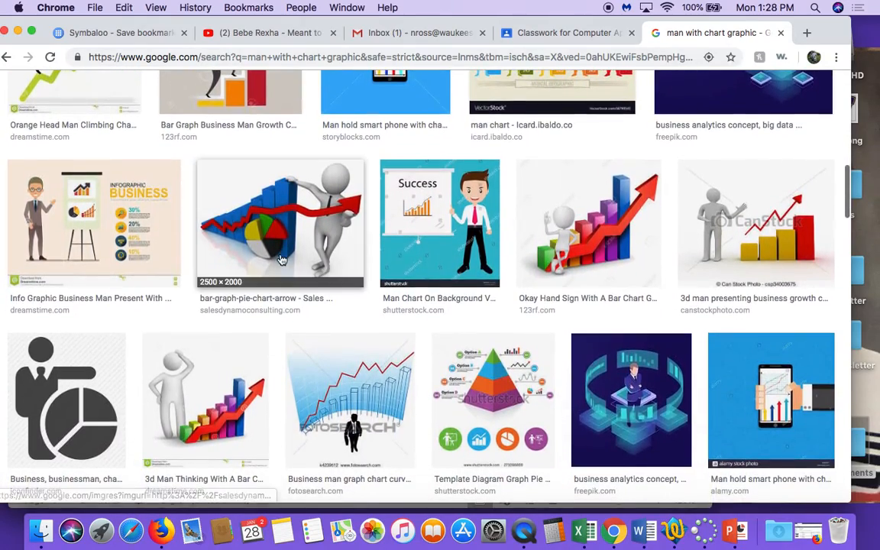
scroll(281, 260, up, 8)
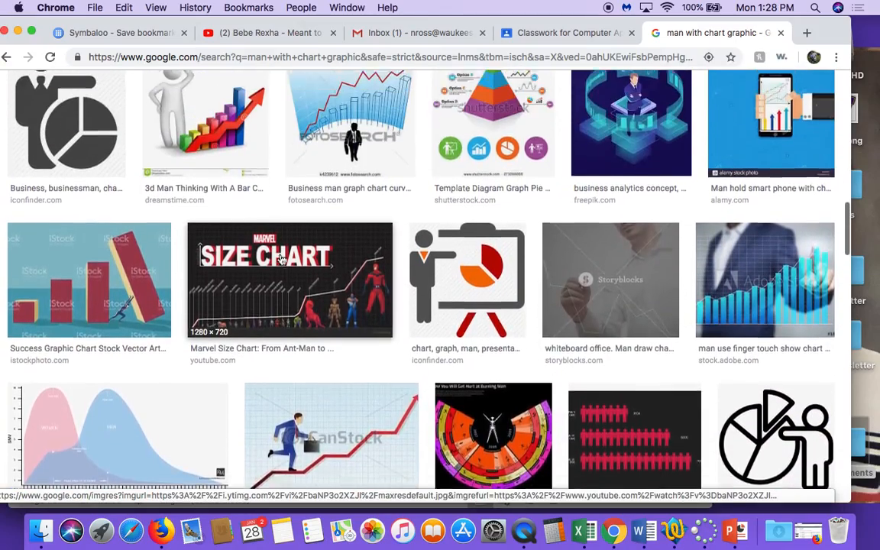
scroll(281, 260, up, 7)
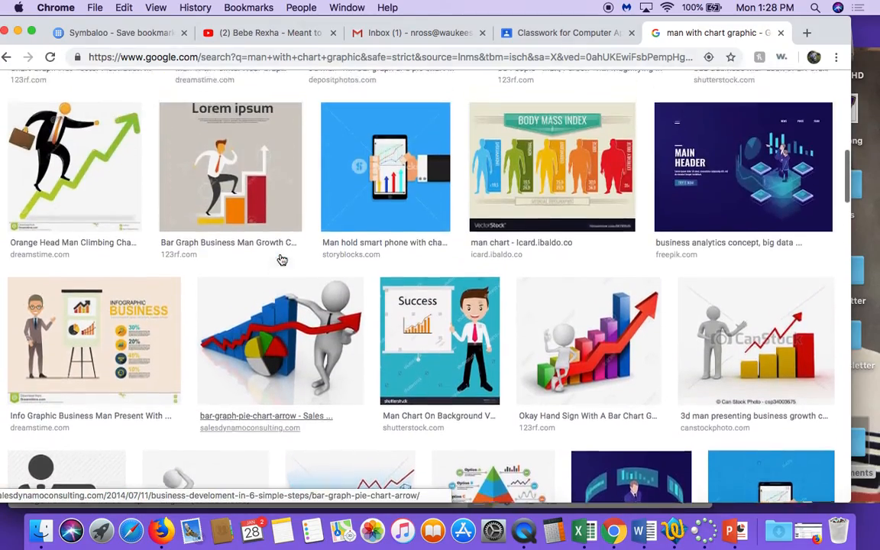
scroll(282, 260, up, 5)
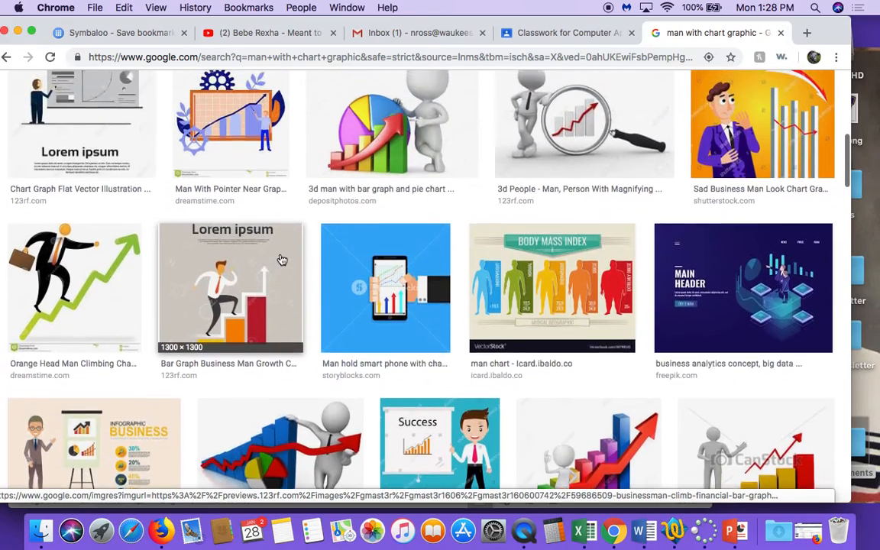
scroll(281, 264, up, 1)
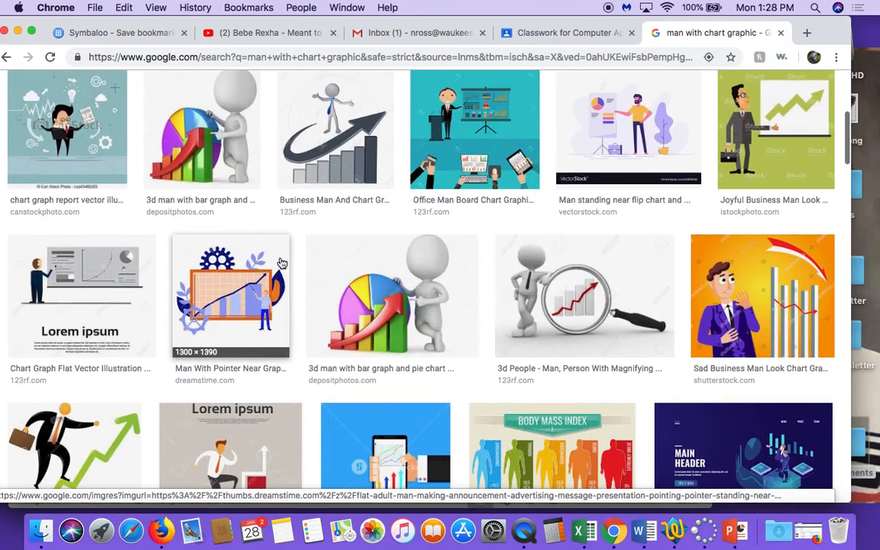
scroll(282, 263, up, 2)
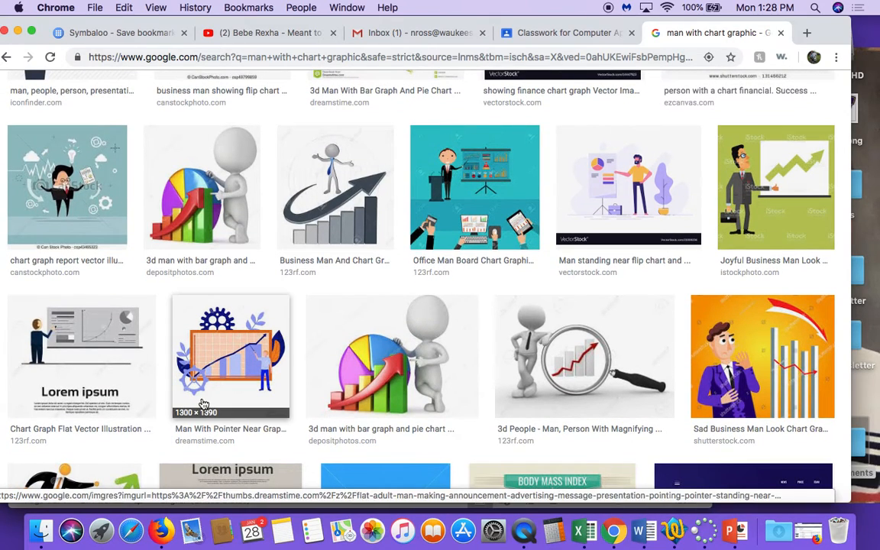
scroll(392, 337, up, 4)
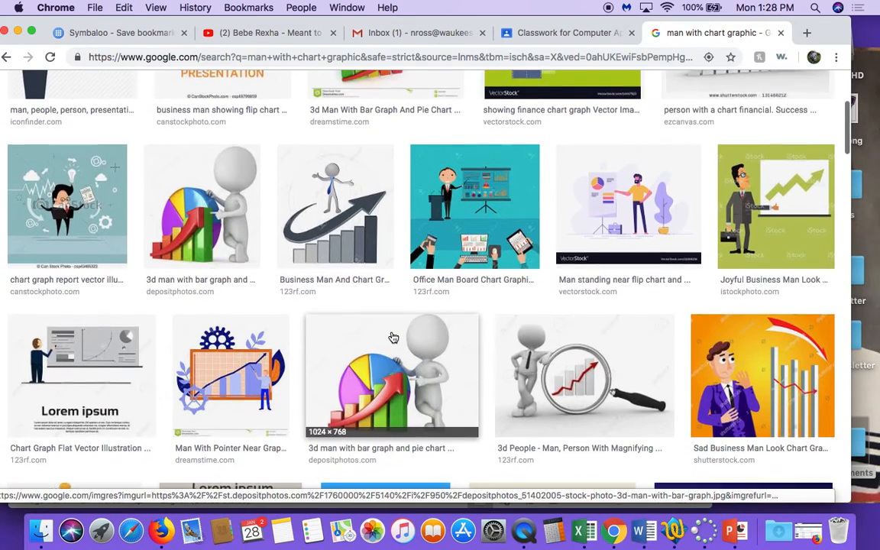
scroll(392, 337, up, 5)
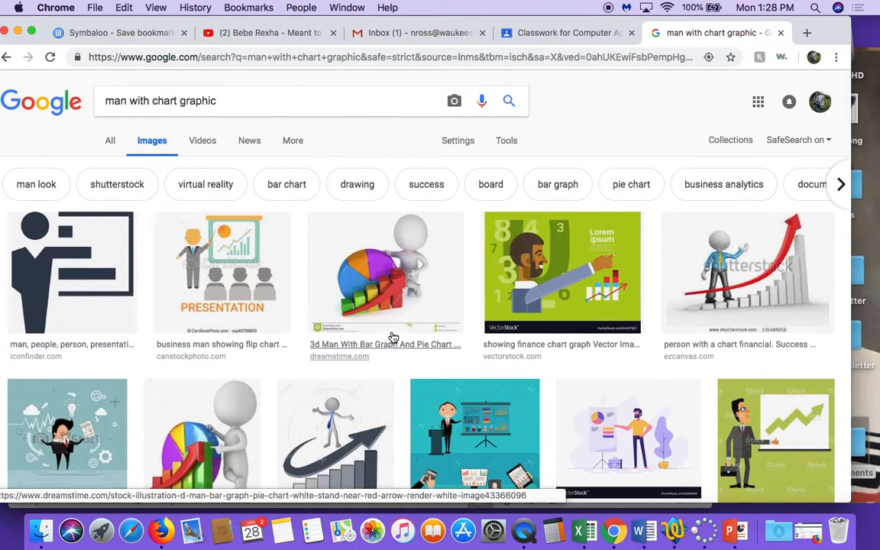
Save the dreamstime image of the 3D man with bar graph and pie chart to the desktop
drag(836, 31, 552, 5)
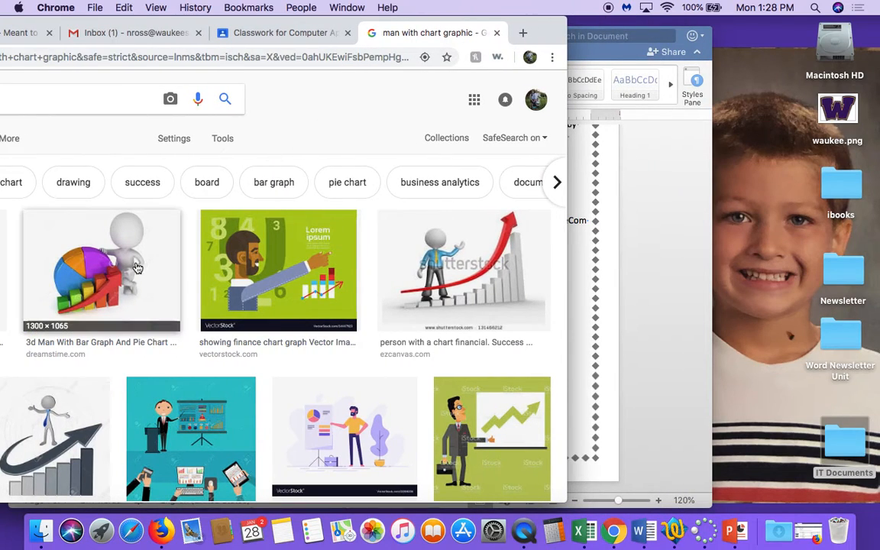
drag(130, 272, 777, 205)
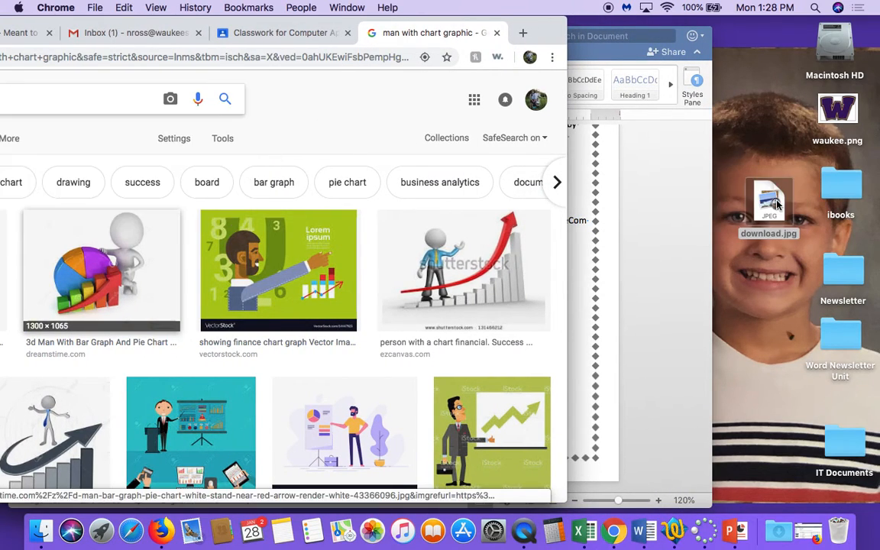
double_click(545, 41)
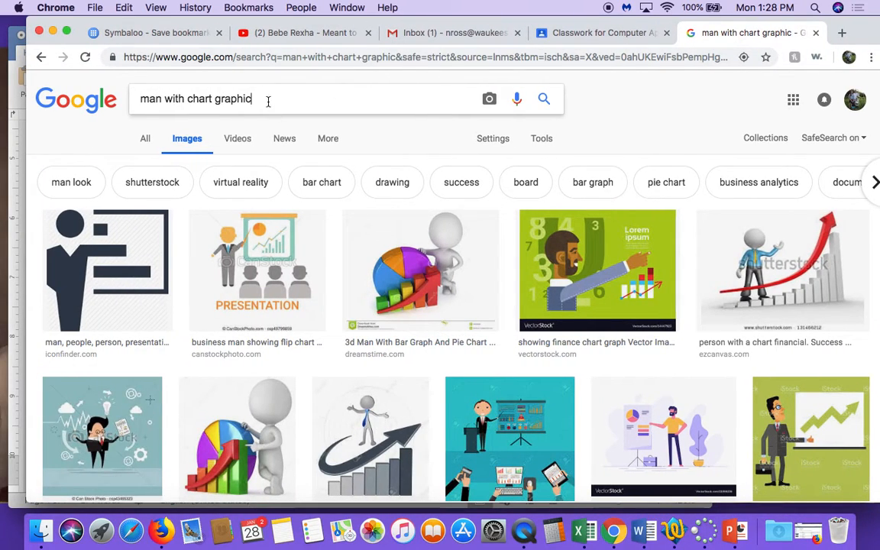
Replace the image search with "picnic graphic" and run it
drag(268, 101, 72, 80)
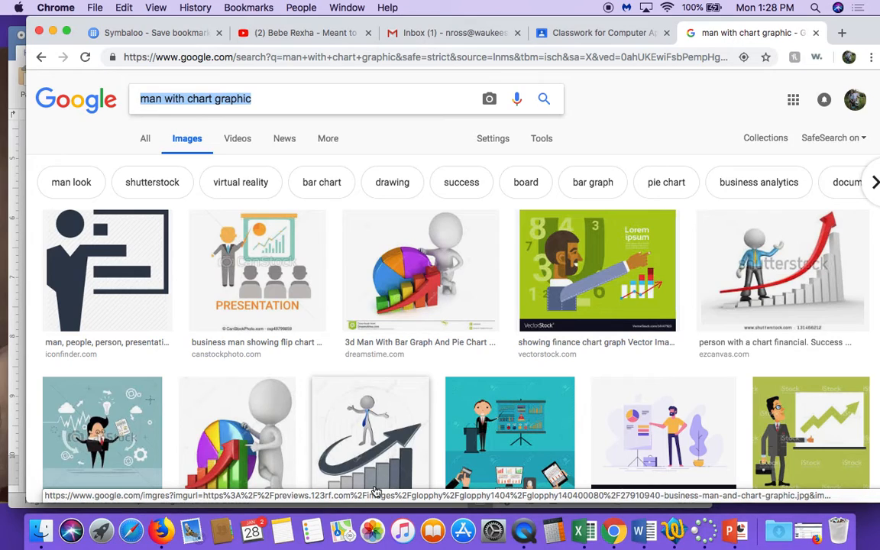
text(picnic graph)
key(Return)
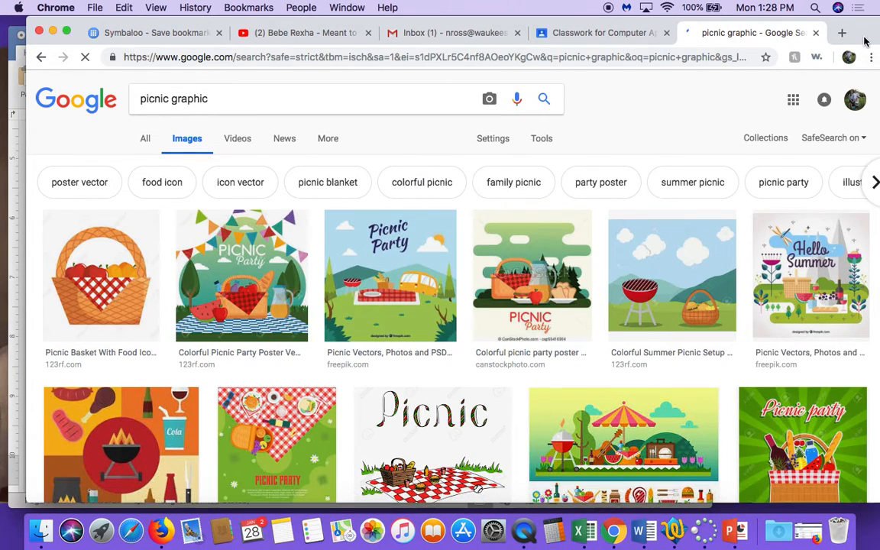
Look through the picnic image results for a suitable graphic for the company picnic article
drag(866, 33, 614, 7)
scroll(445, 309, down, 6)
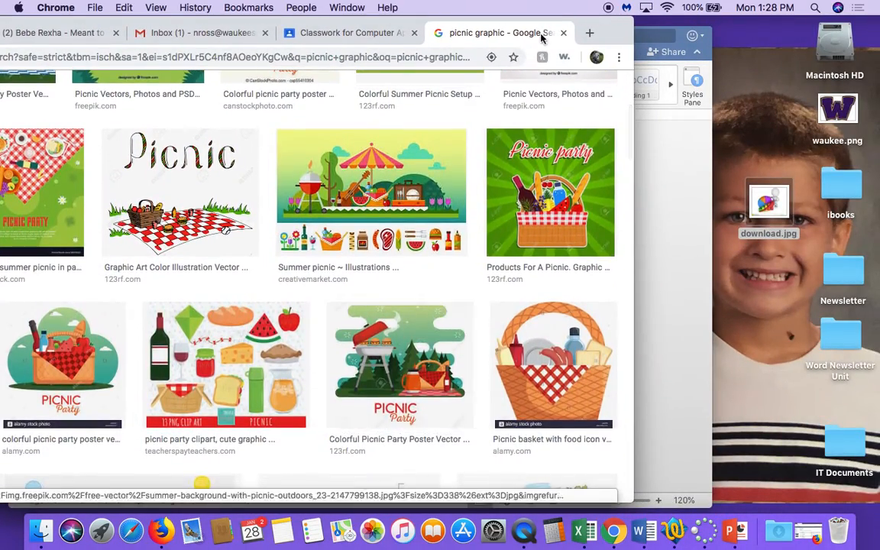
drag(616, 32, 851, 6)
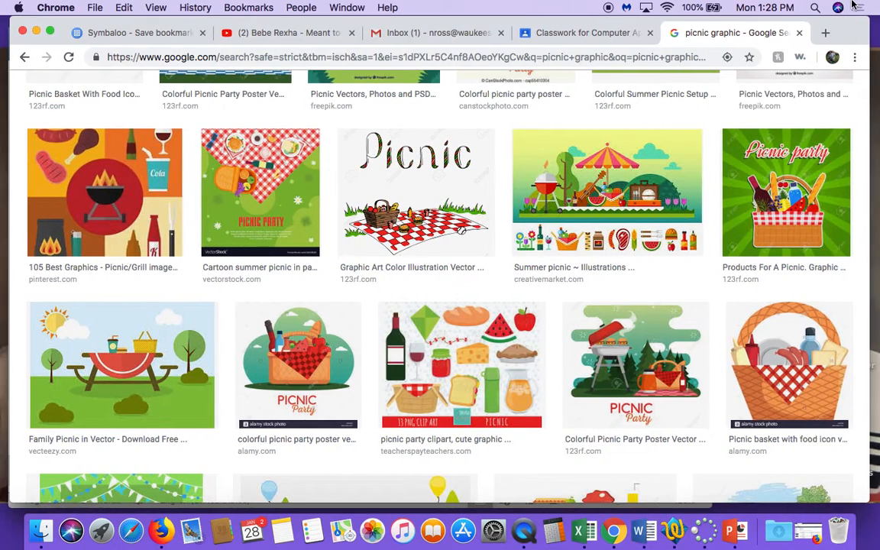
scroll(603, 210, down, 4)
scroll(603, 210, down, 3)
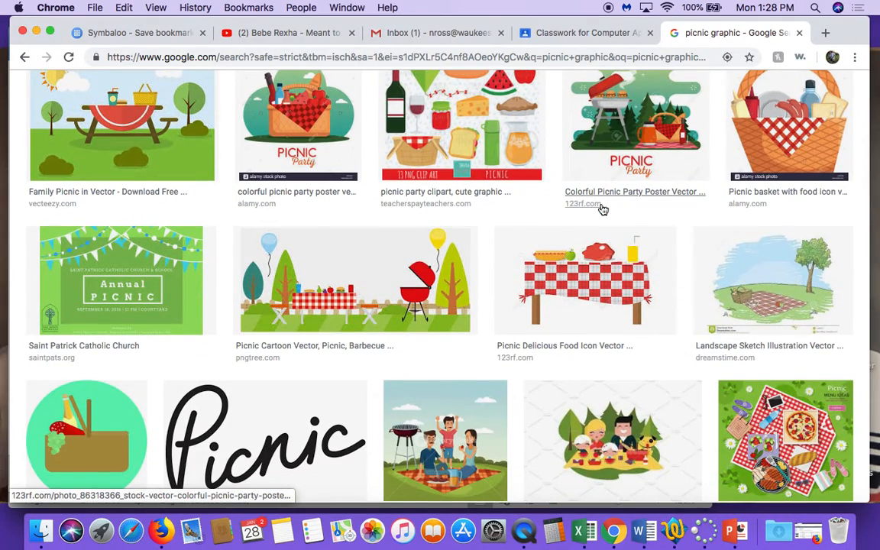
scroll(602, 210, down, 6)
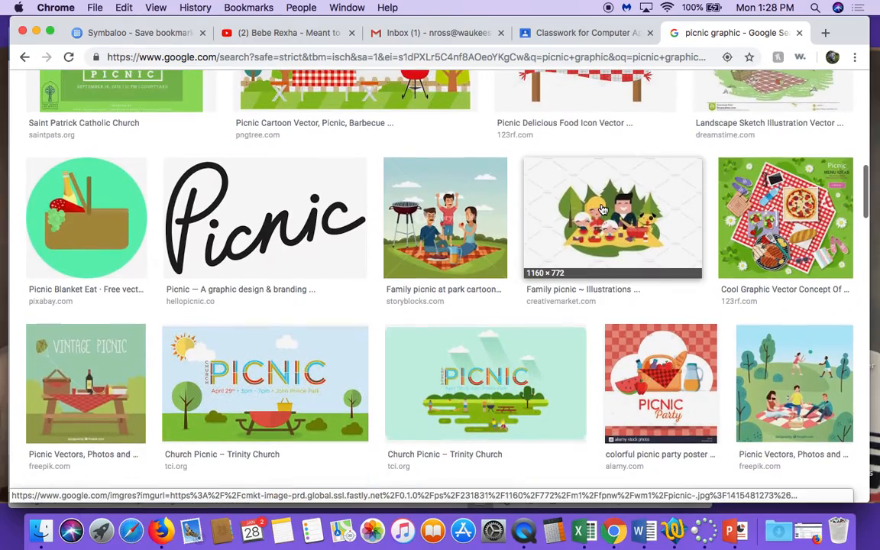
scroll(603, 211, up, 18)
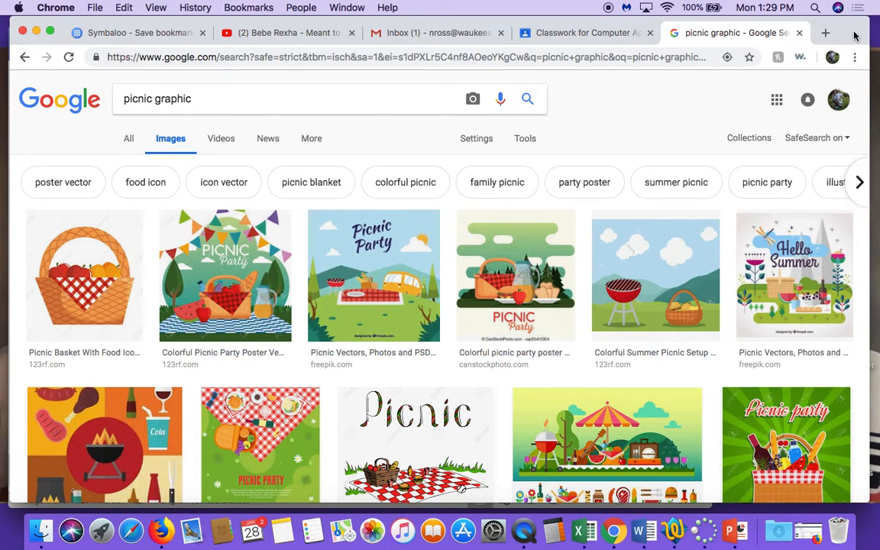
drag(855, 36, 575, 5)
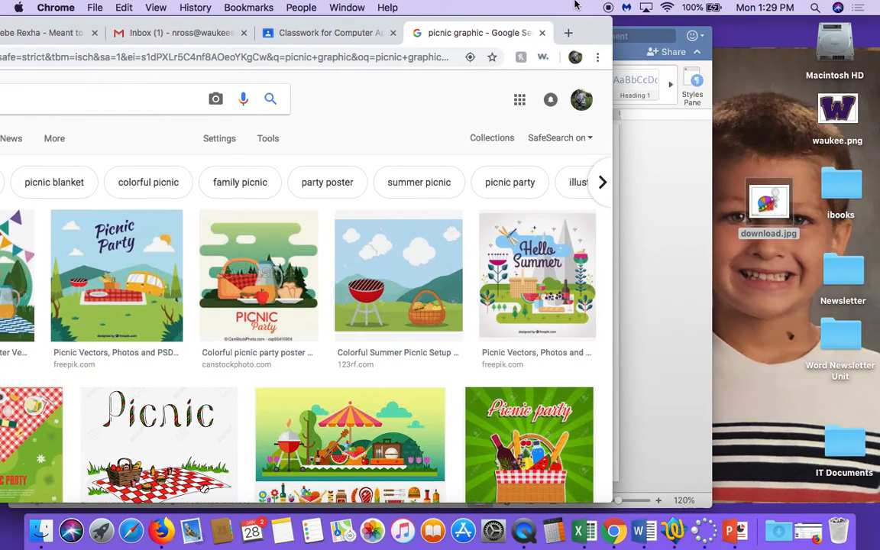
click(149, 262)
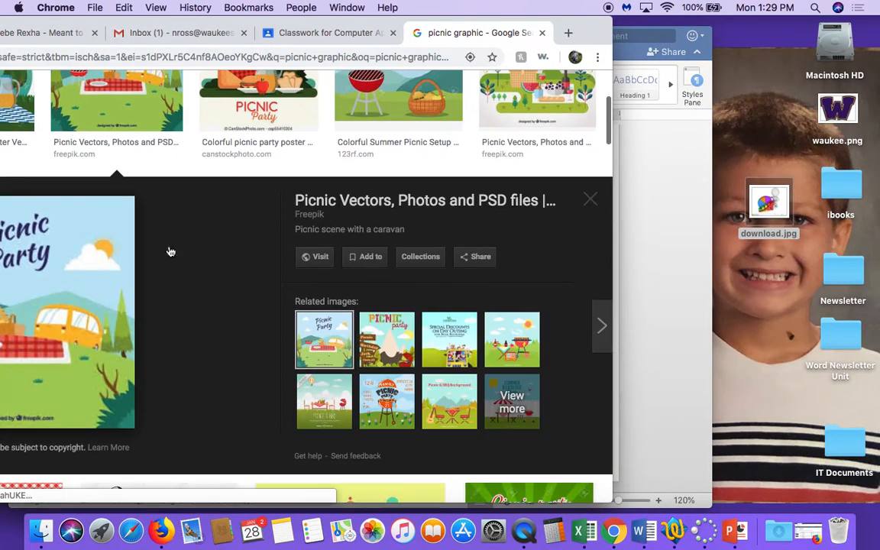
click(594, 212)
Save the alamy picnic basket with food image from the results to the desktop
drag(594, 6, 743, 6)
scroll(500, 343, down, 5)
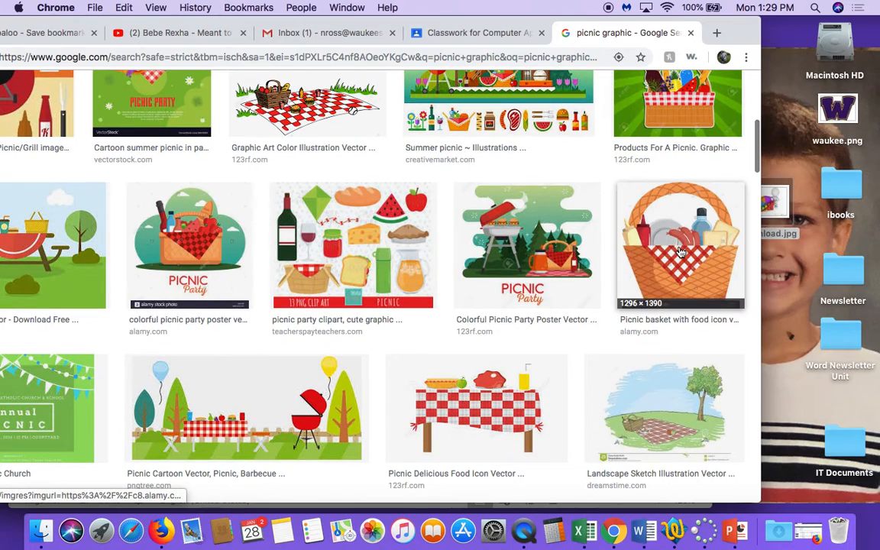
drag(655, 266, 796, 367)
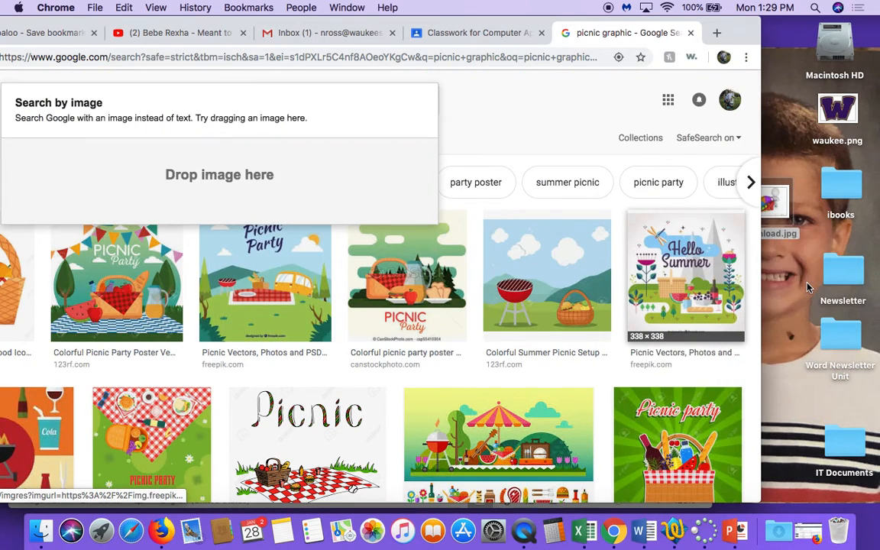
Replace the image search with "computer graphic" and run it
scroll(630, 182, down, 10)
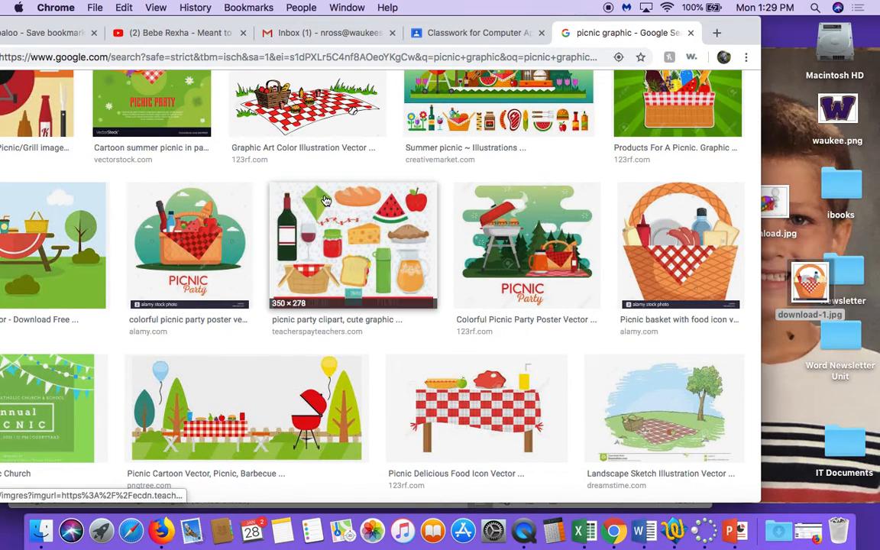
scroll(352, 245, up, 15)
drag(119, 98, 0, 102)
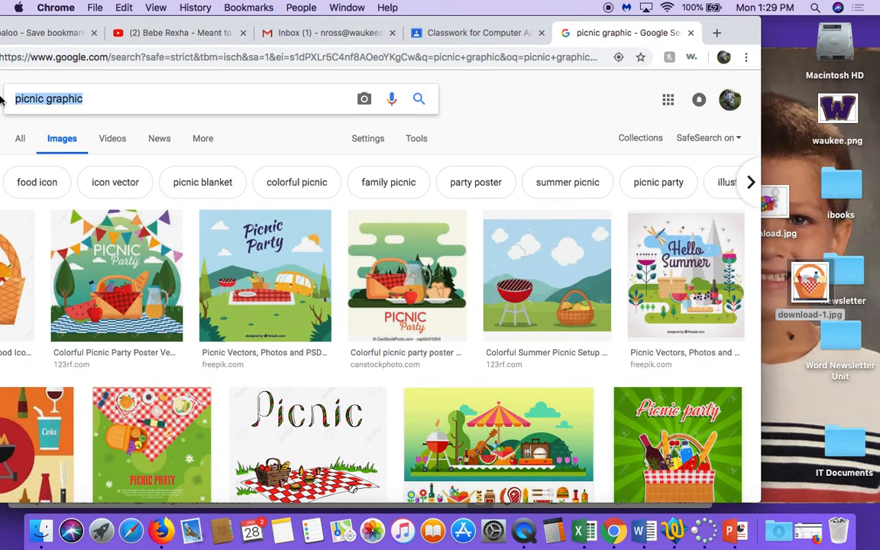
text(computer graph)
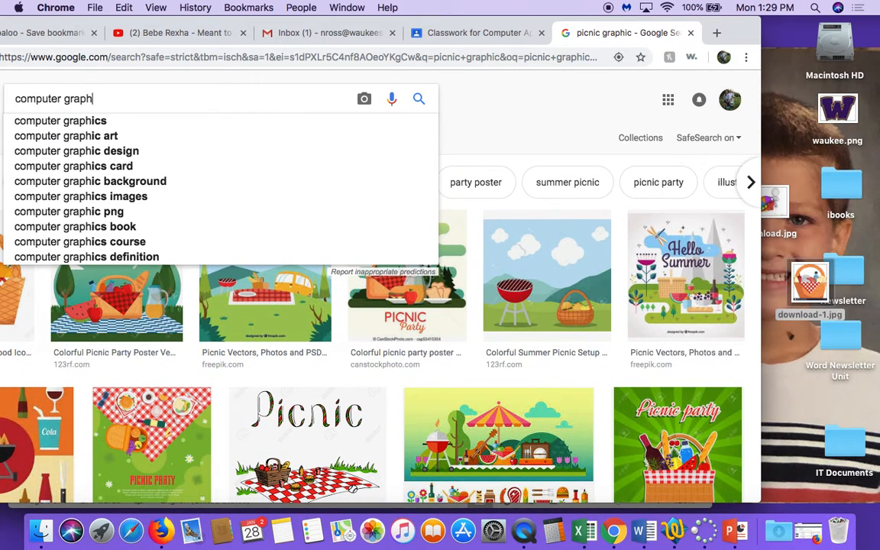
text(ic)
key(Return)
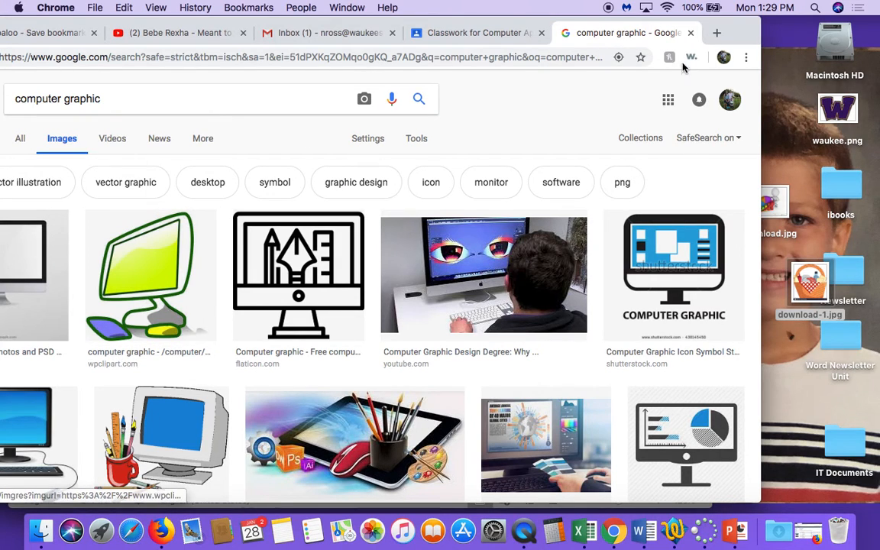
Save the image of the computer monitor with colorful swirls bursting from its screen to the desktop
drag(748, 30, 802, 31)
scroll(300, 351, down, 4)
scroll(299, 351, down, 8)
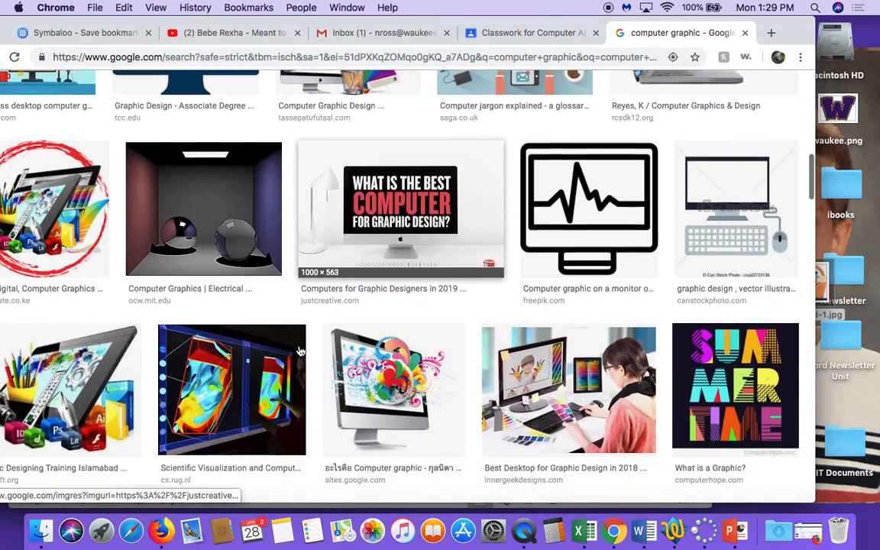
scroll(300, 351, down, 3)
drag(338, 277, 873, 415)
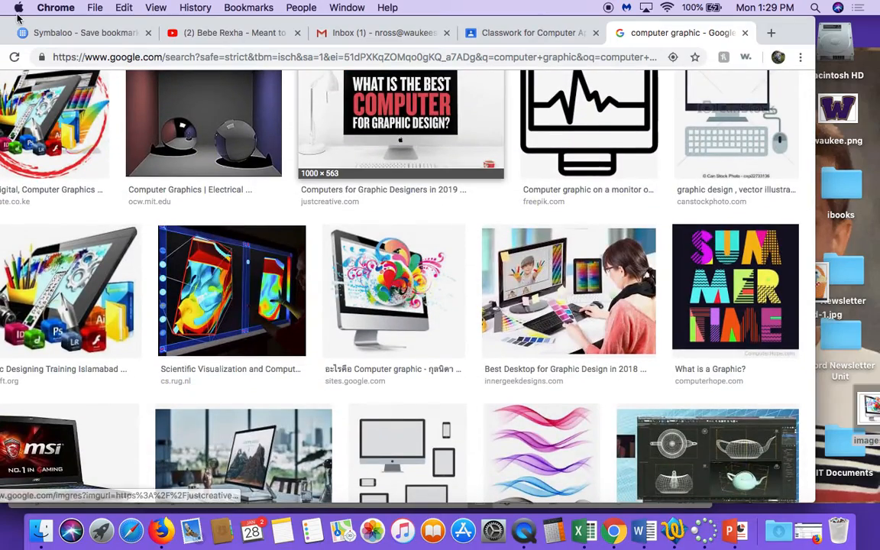
Minimize the Chrome window and return to the CableCom Newsletter document in Word
drag(8, 20, 89, 19)
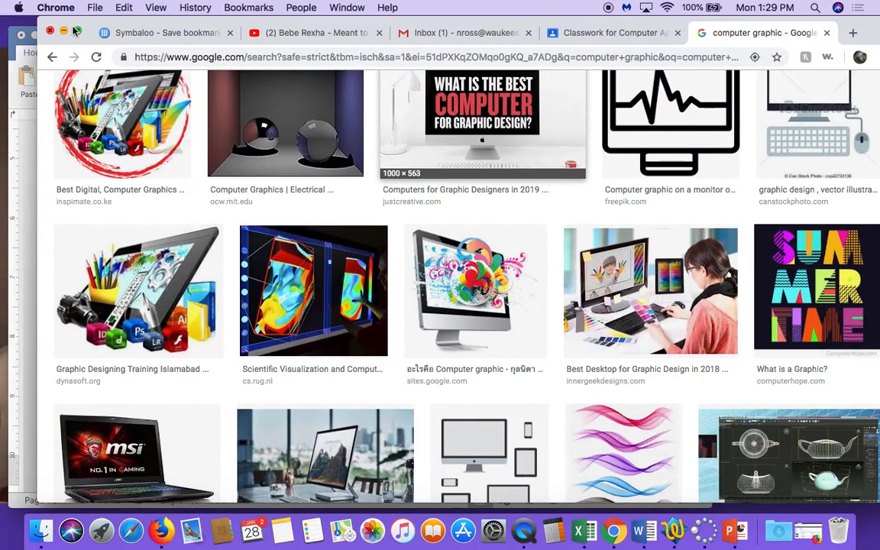
click(63, 31)
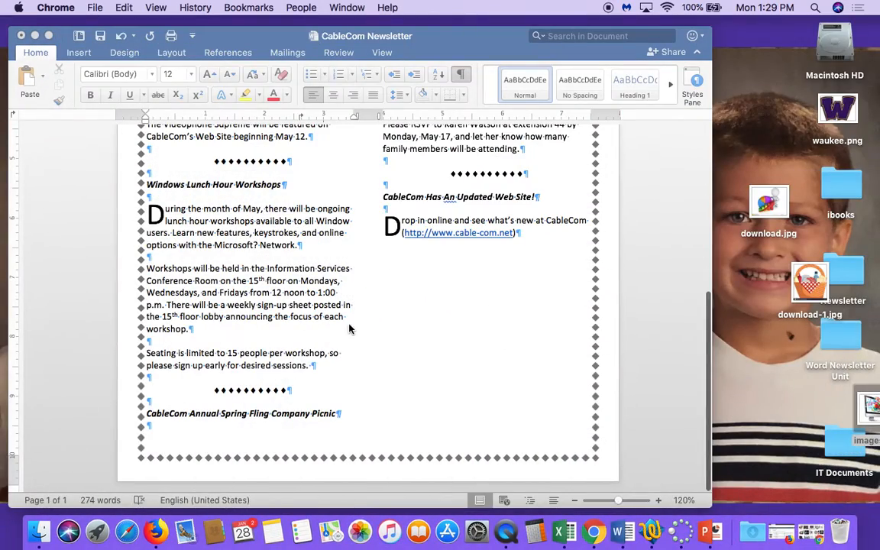
scroll(349, 328, up, 1)
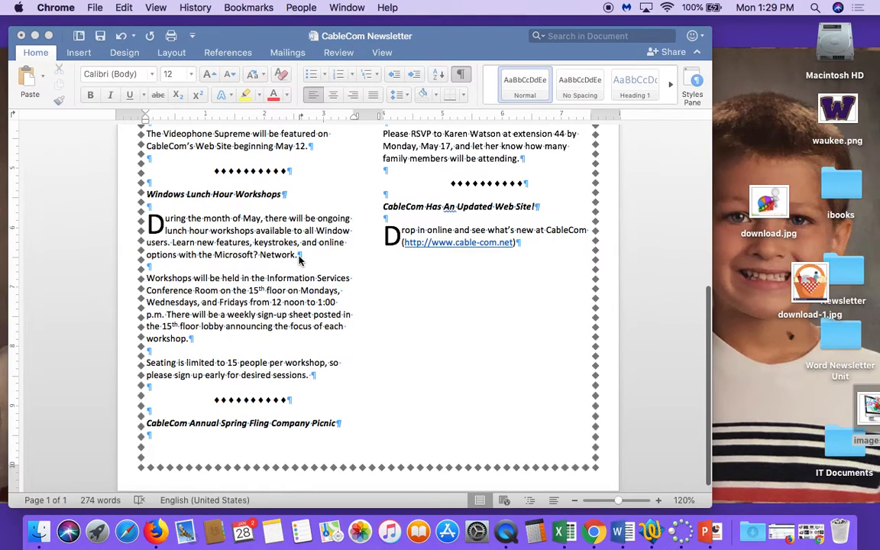
Insert download.jpg from the desktop at the end of the first paragraph of the Windows Lunch Hour Workshops article
click(280, 230)
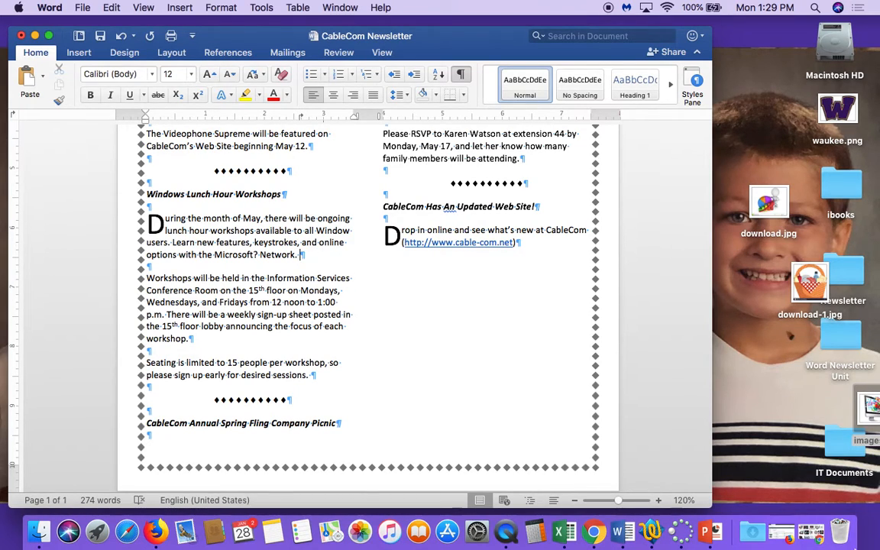
drag(608, 44, 611, 15)
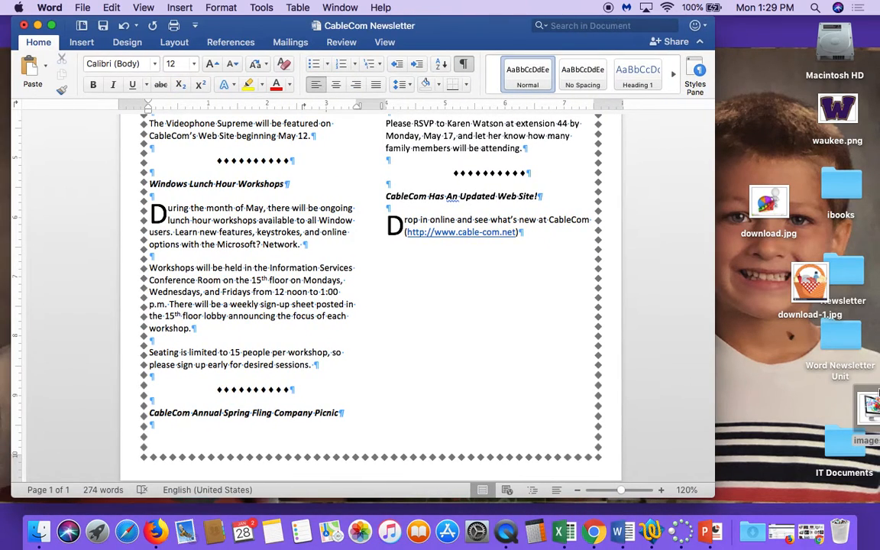
drag(871, 408, 768, 365)
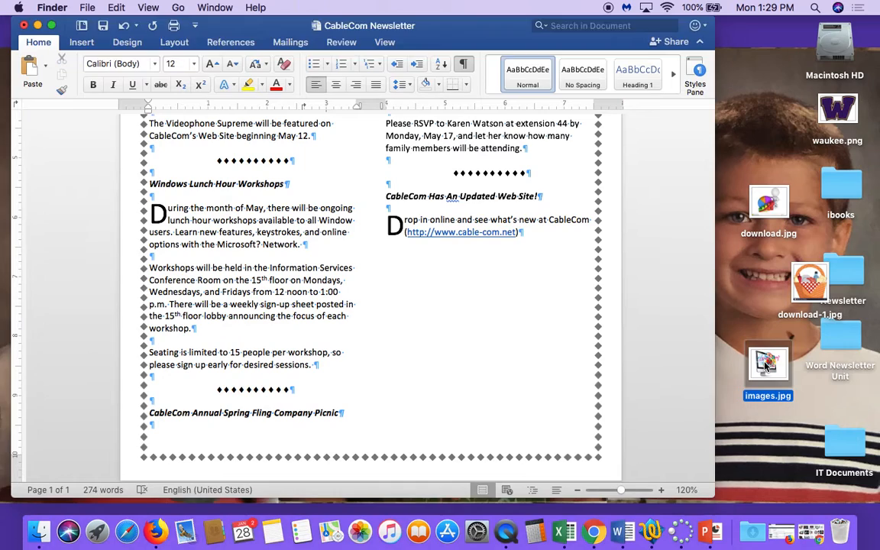
click(770, 200)
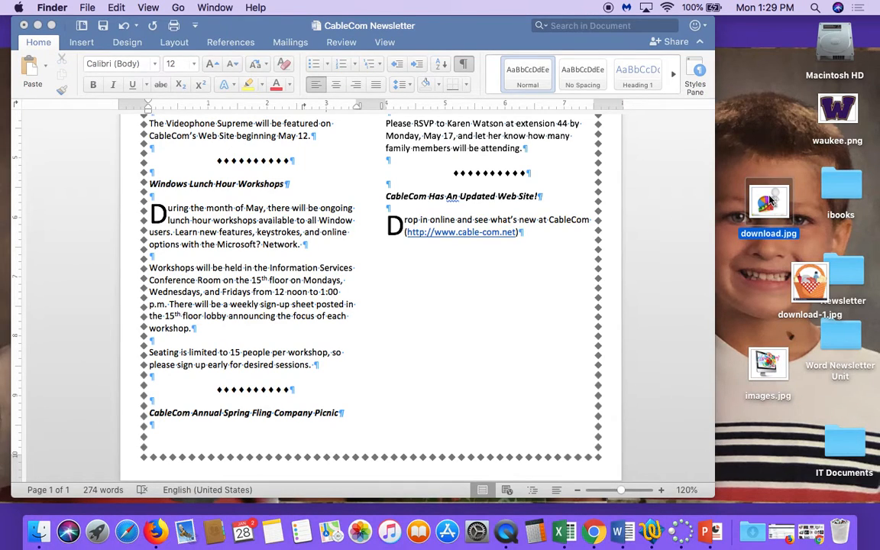
drag(771, 200, 344, 249)
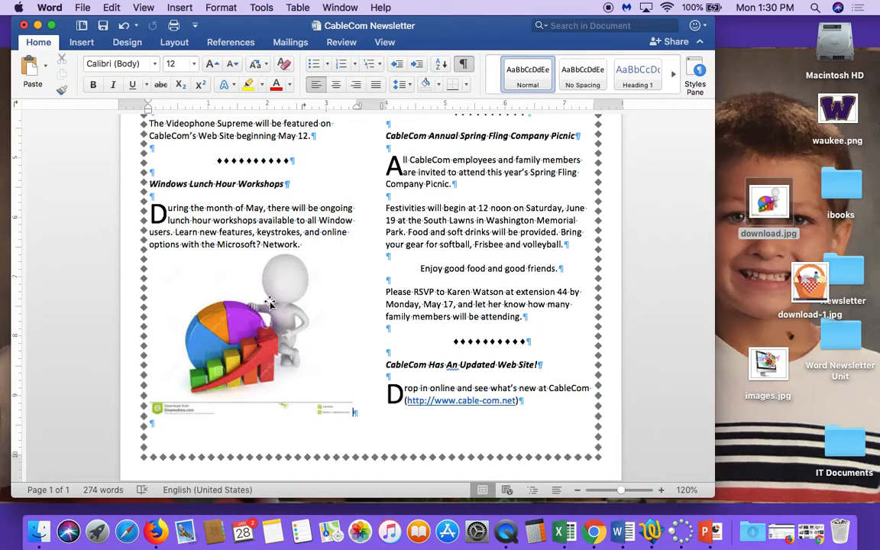
Set the text wrapping of the man-with-chart image to Tight
click(269, 303)
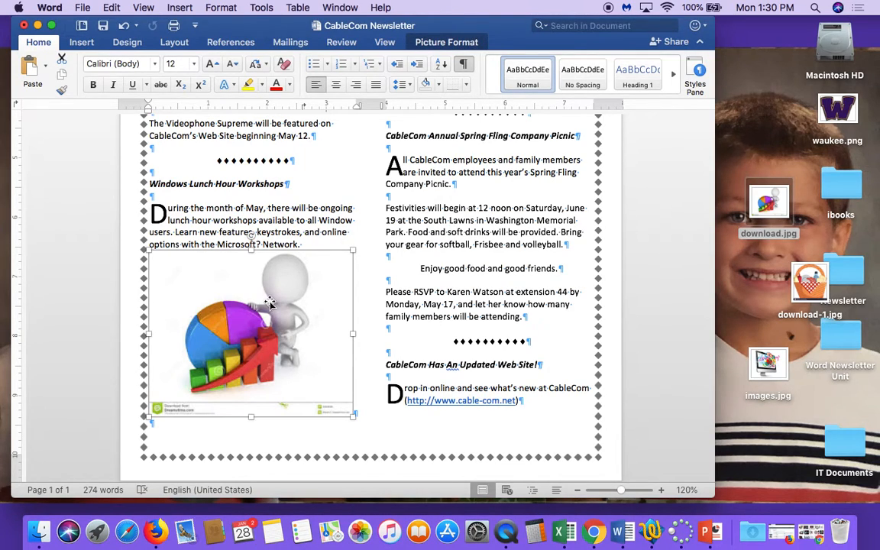
click(450, 43)
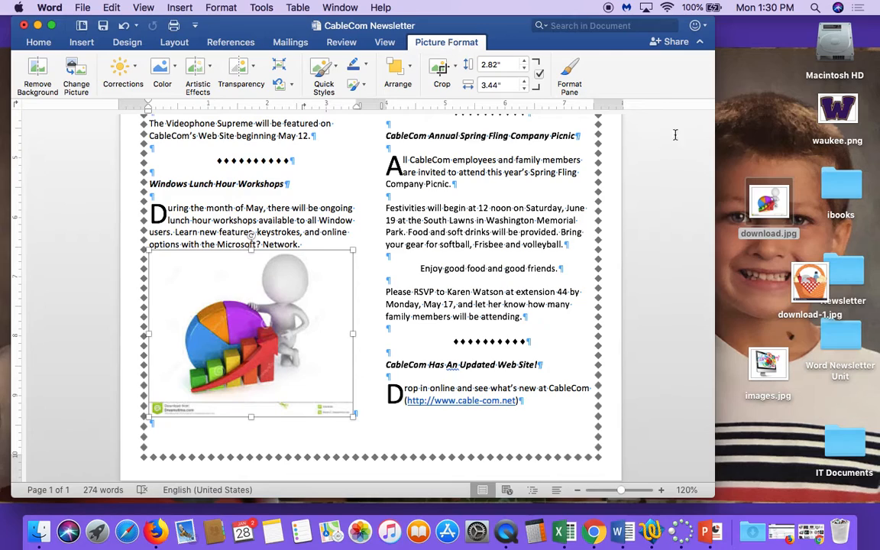
drag(715, 118, 845, 119)
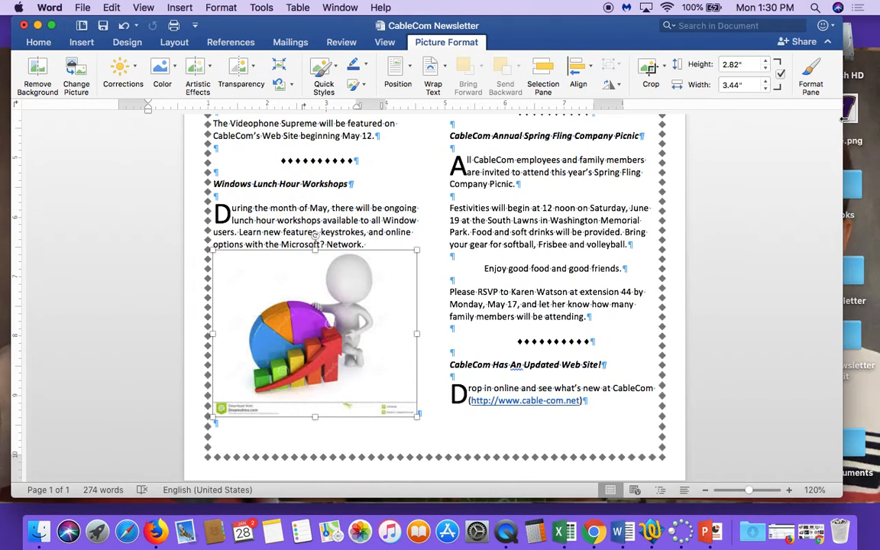
click(438, 71)
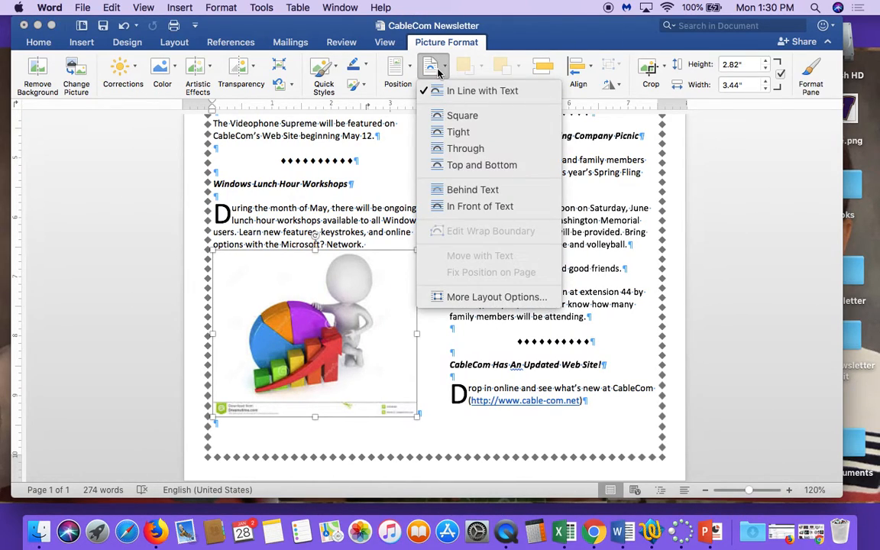
click(458, 133)
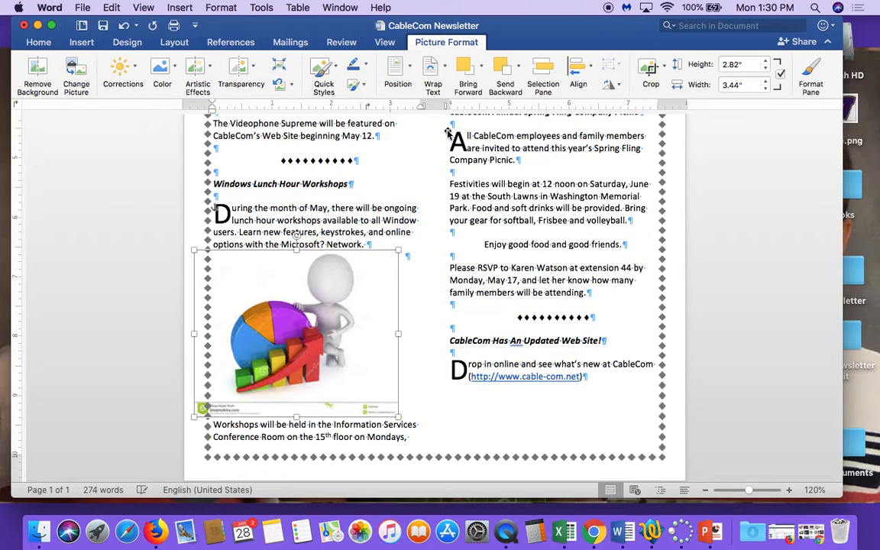
Shrink the man-with-chart image to about 1.61" by 1.97" and place it beside the first workshop paragraph, at the column's right edge
drag(398, 252, 265, 326)
drag(247, 359, 387, 256)
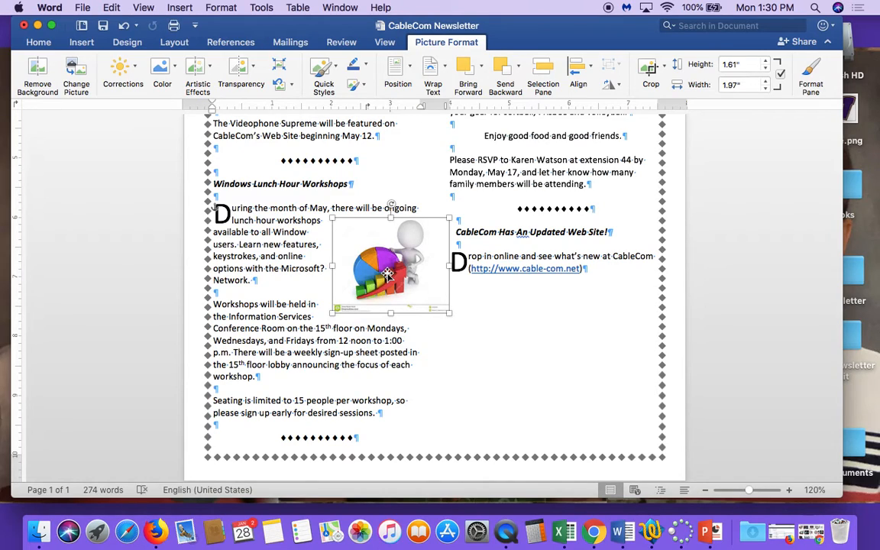
click(490, 394)
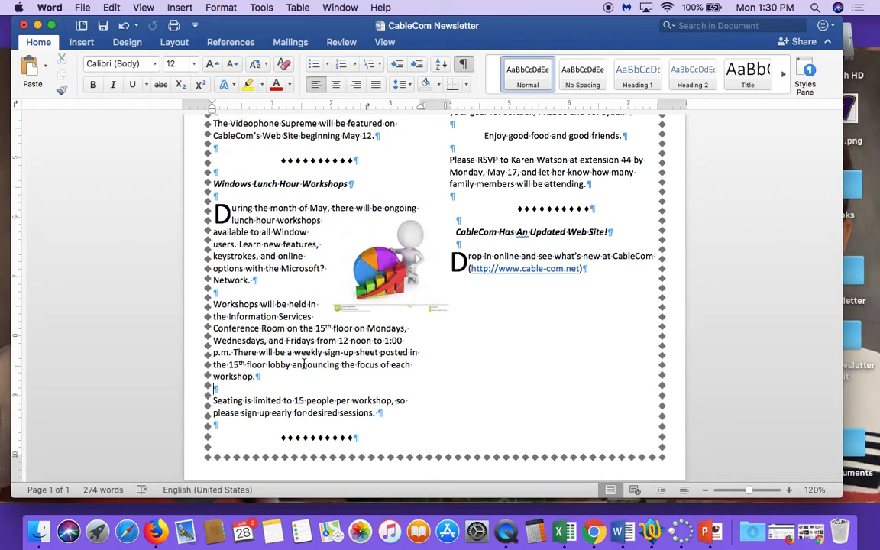
Insert download-1.jpg from the desktop into the Festivities paragraph of the picnic article and set its text wrapping to Tight
drag(611, 25, 444, 7)
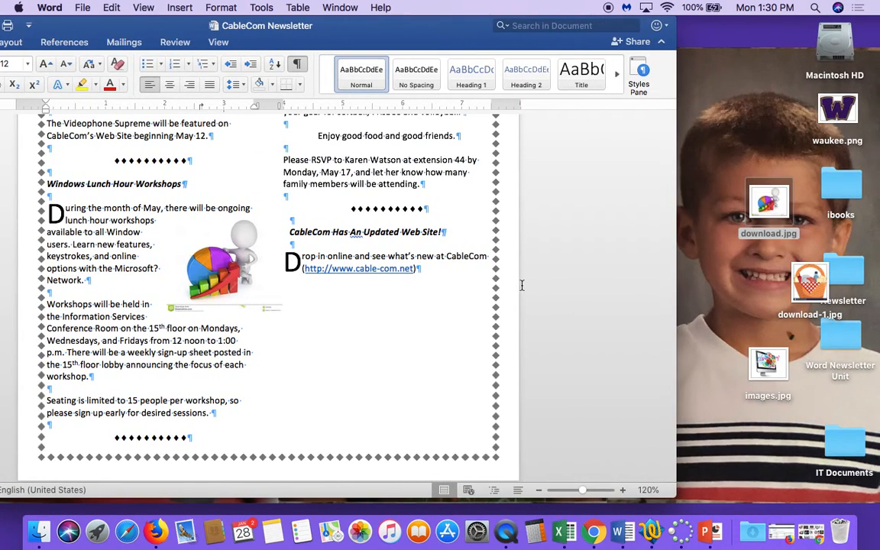
scroll(384, 257, up, 5)
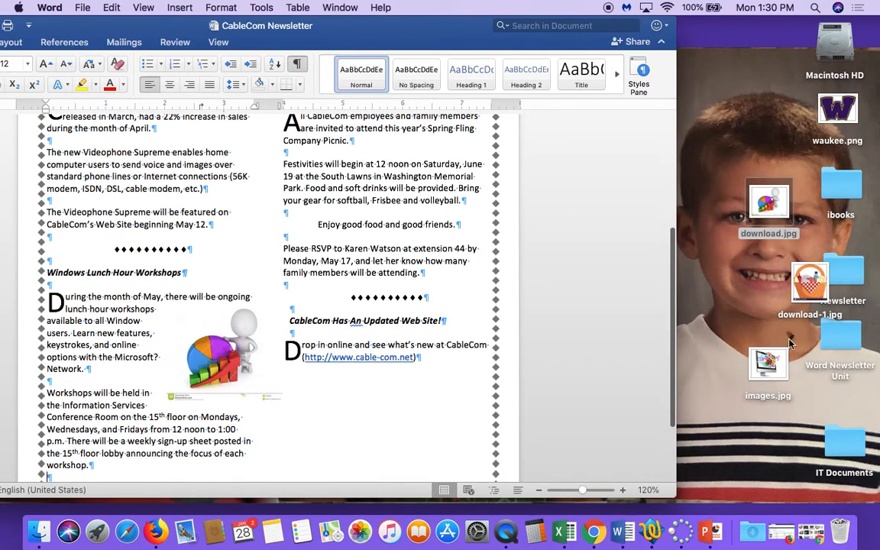
drag(809, 285, 367, 201)
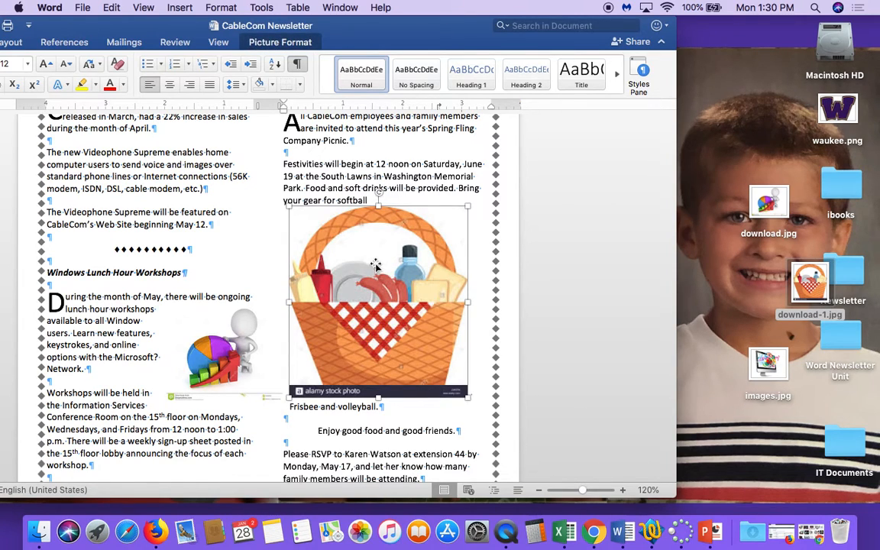
click(276, 49)
click(265, 71)
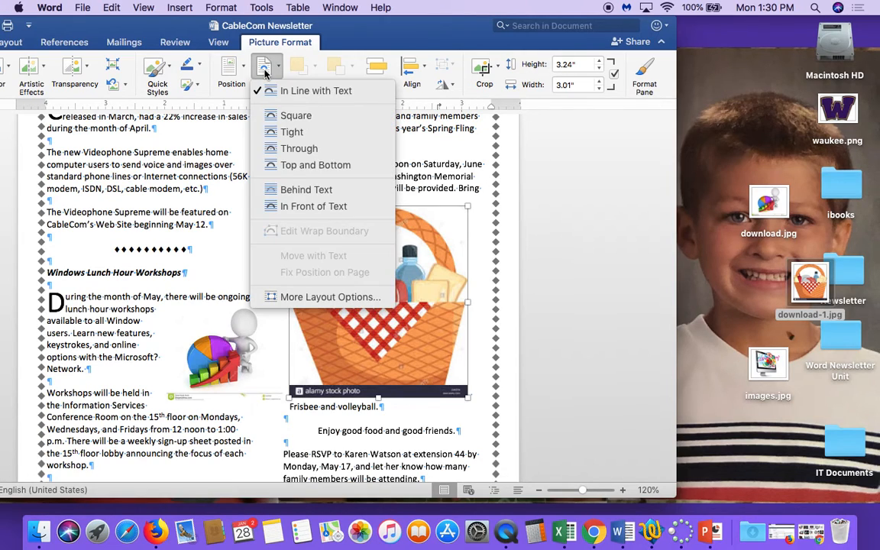
click(292, 131)
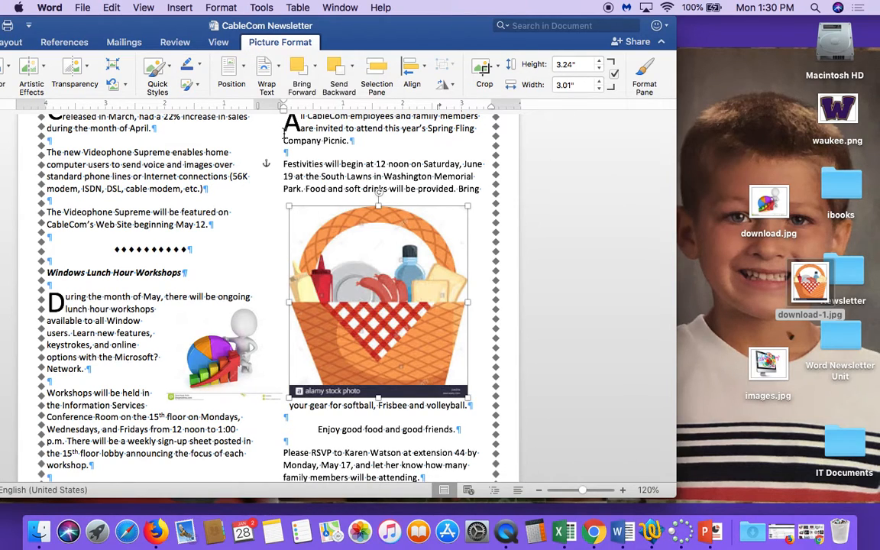
Resize the picnic basket image to about 1.2" high and 1.61" wide and place it in the middle of the Festivities paragraph
drag(469, 206, 380, 294)
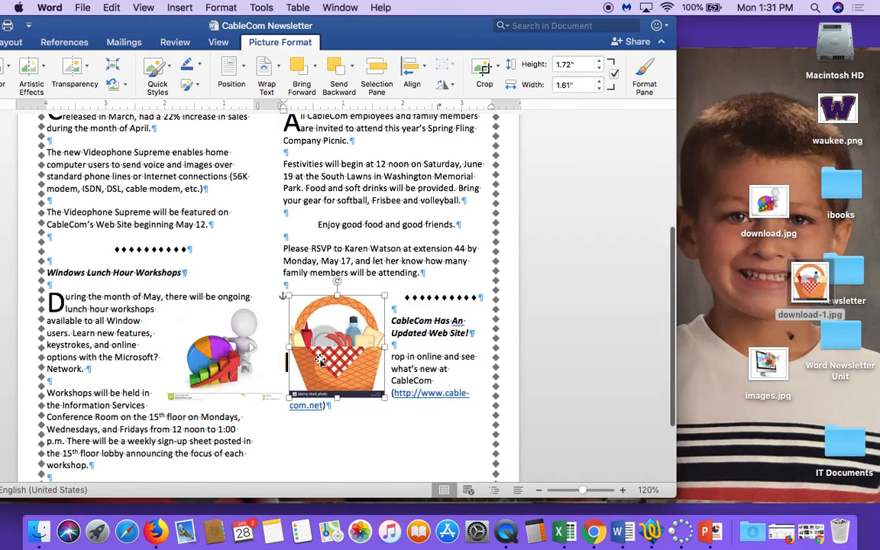
drag(336, 344, 384, 244)
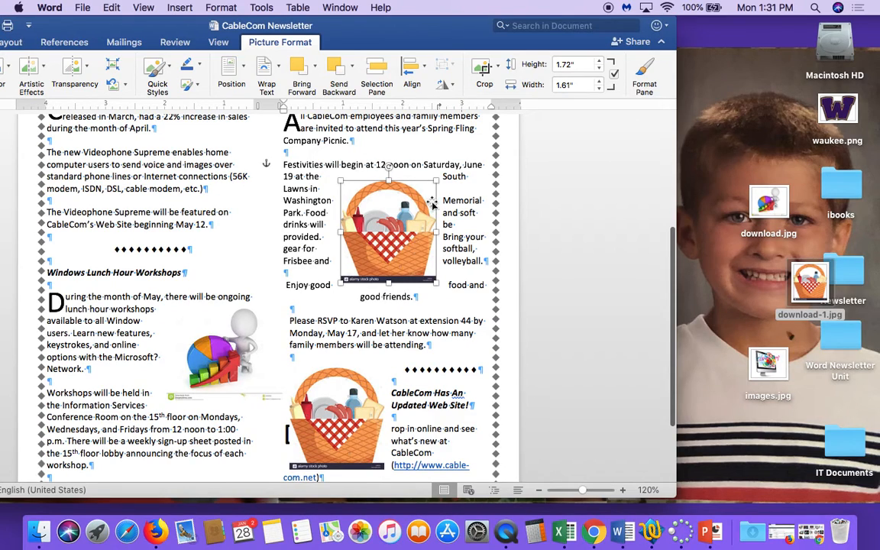
drag(390, 282, 389, 261)
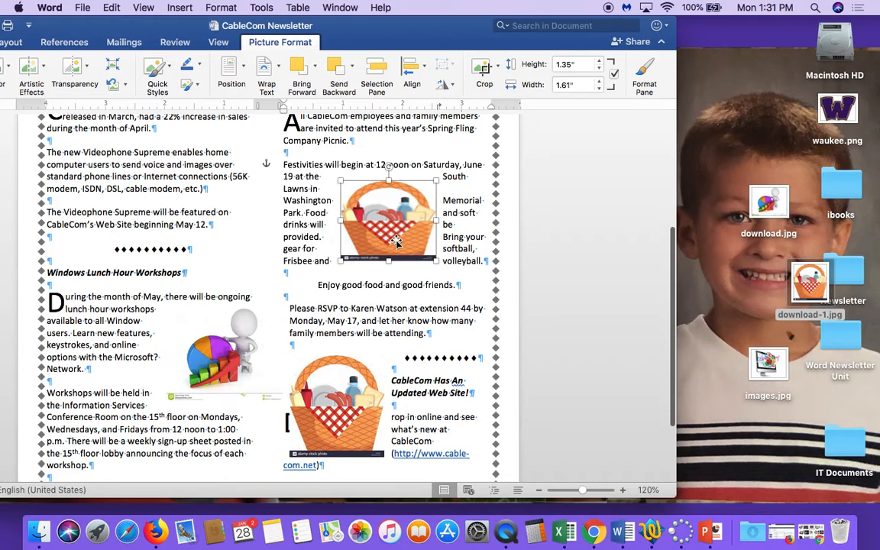
drag(396, 241, 381, 253)
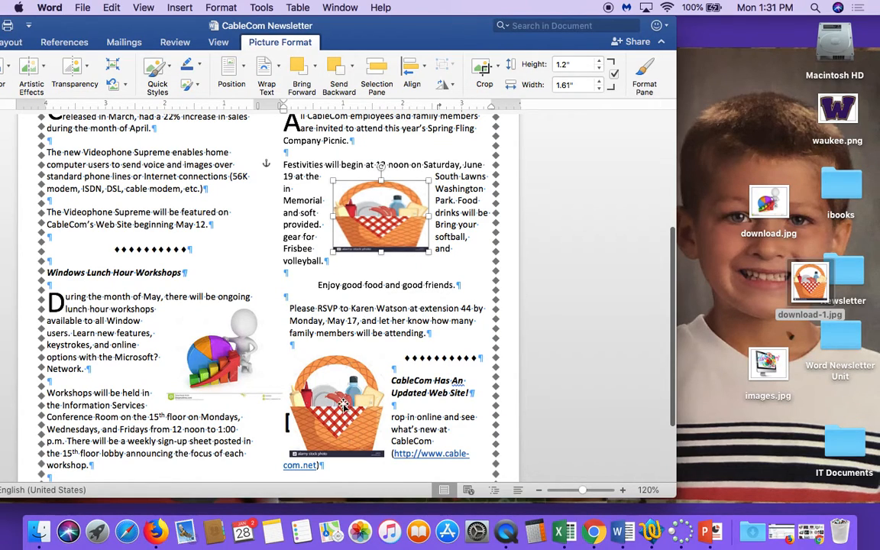
Delete the duplicate basket beside the Web Site article and reduce the remaining basket's height to about 1.14"
click(343, 406)
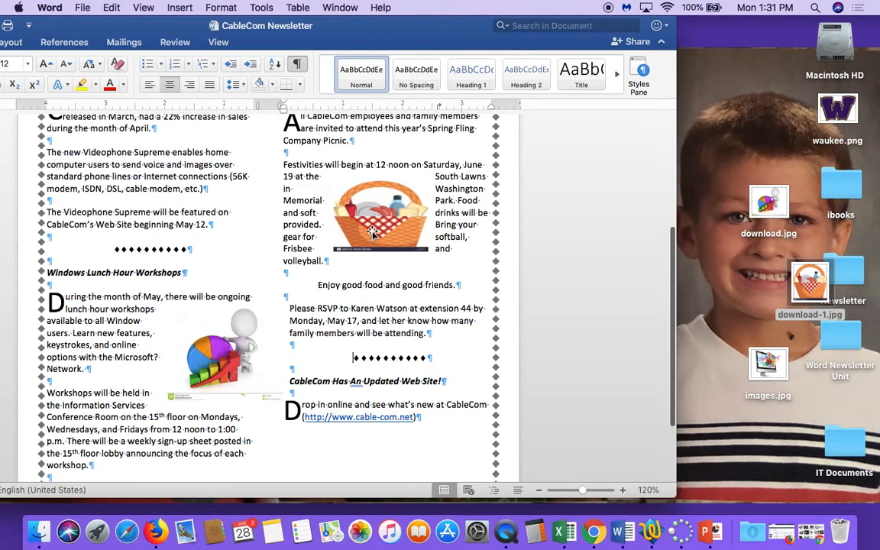
click(377, 189)
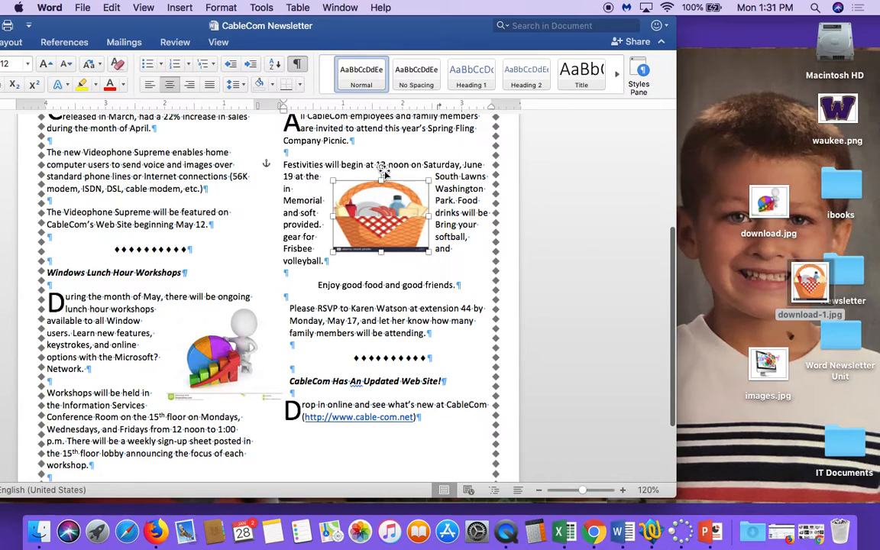
drag(380, 182, 381, 184)
click(459, 220)
click(379, 201)
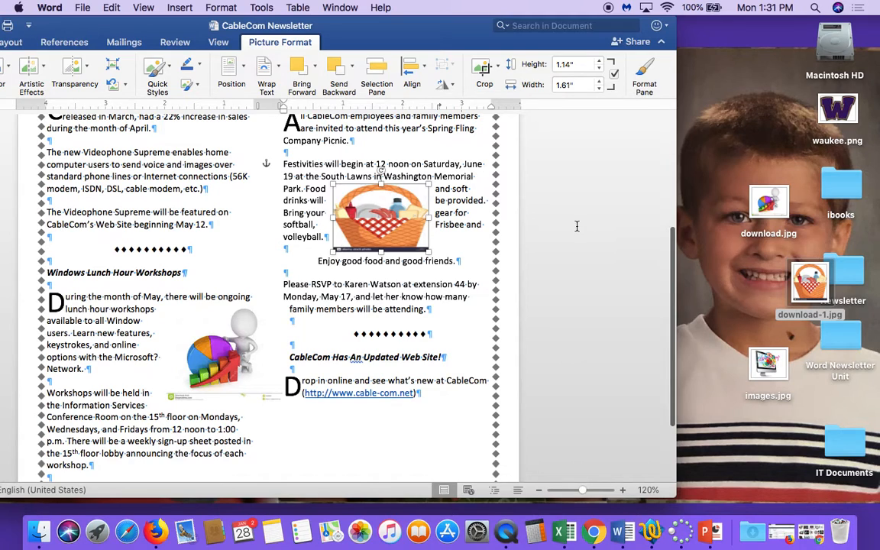
Insert images.jpg from the desktop into the newsletter and set its text wrapping to In Front of Text
scroll(356, 289, down, 5)
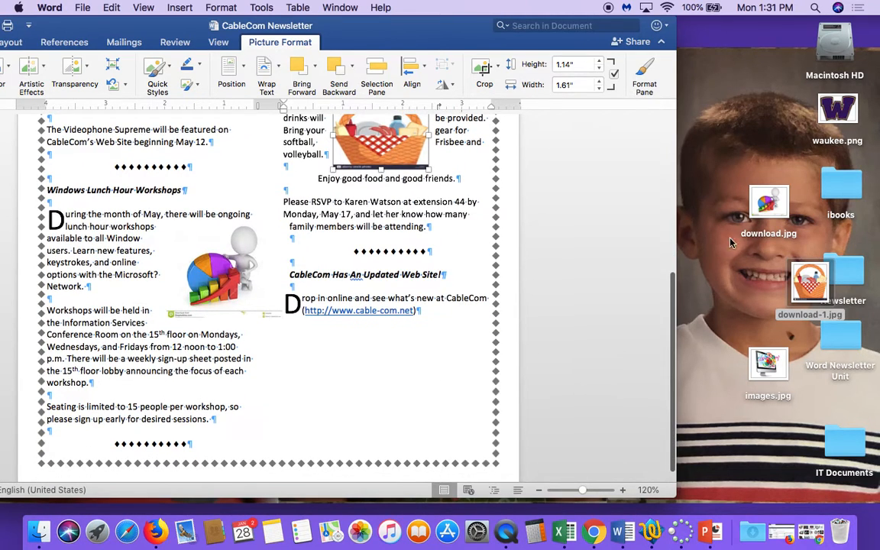
drag(774, 364, 407, 365)
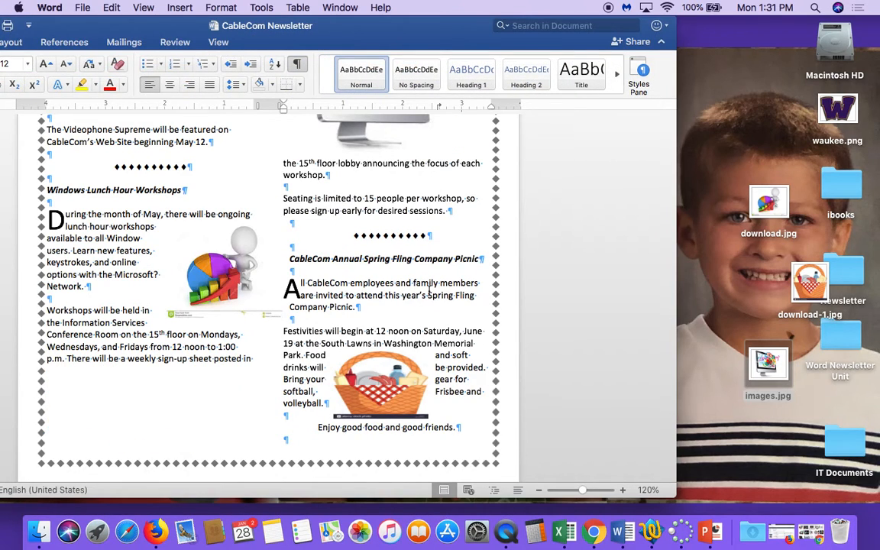
click(430, 293)
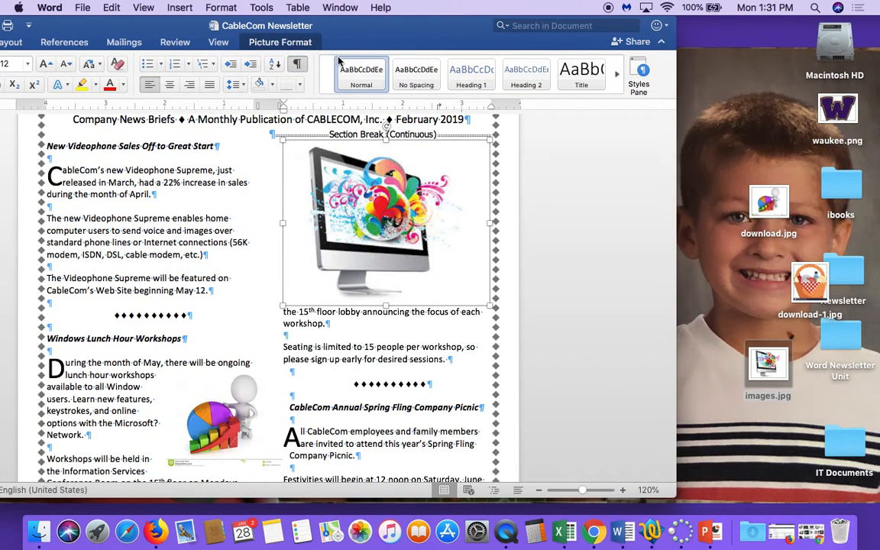
click(300, 45)
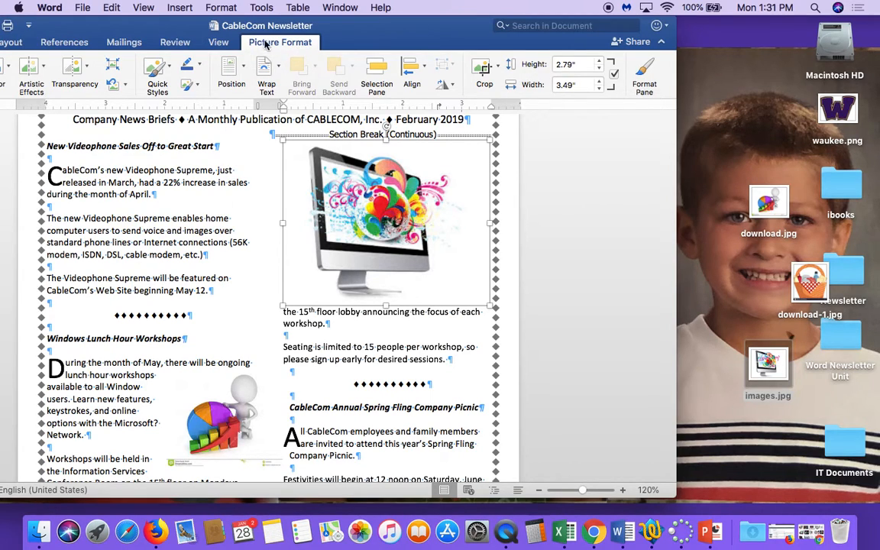
click(264, 70)
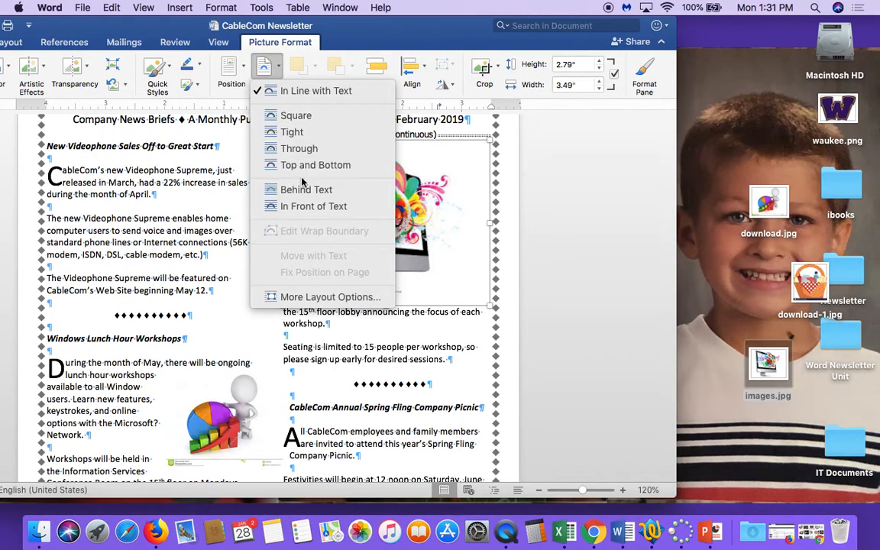
click(299, 206)
Place the computer image below the Updated Web Site article at about 2.15" by 2.68" and delete the duplicate over the workshops article
scroll(204, 352, down, 5)
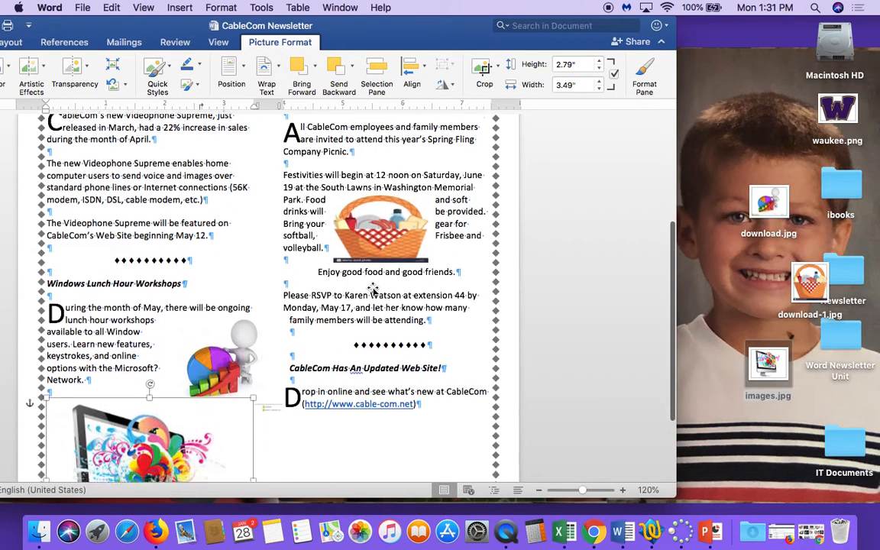
drag(204, 351, 419, 346)
drag(279, 278, 325, 325)
drag(391, 359, 370, 353)
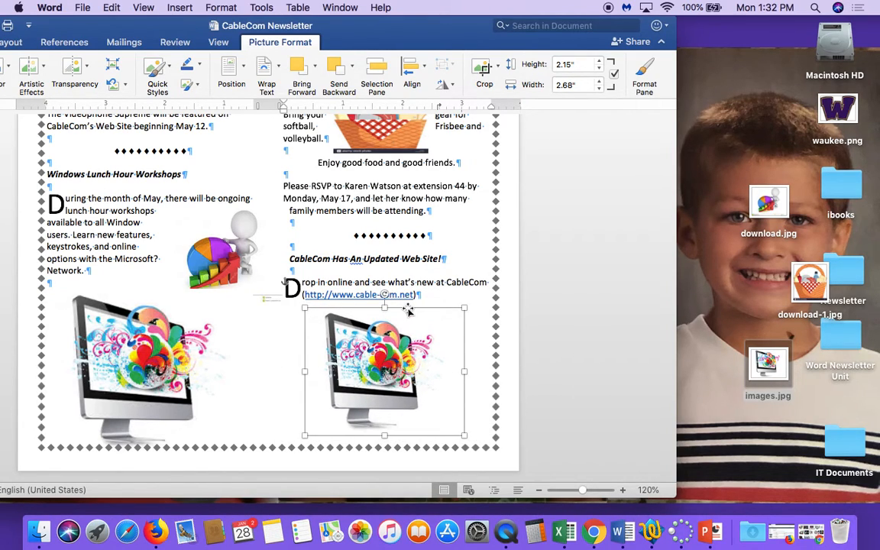
click(101, 350)
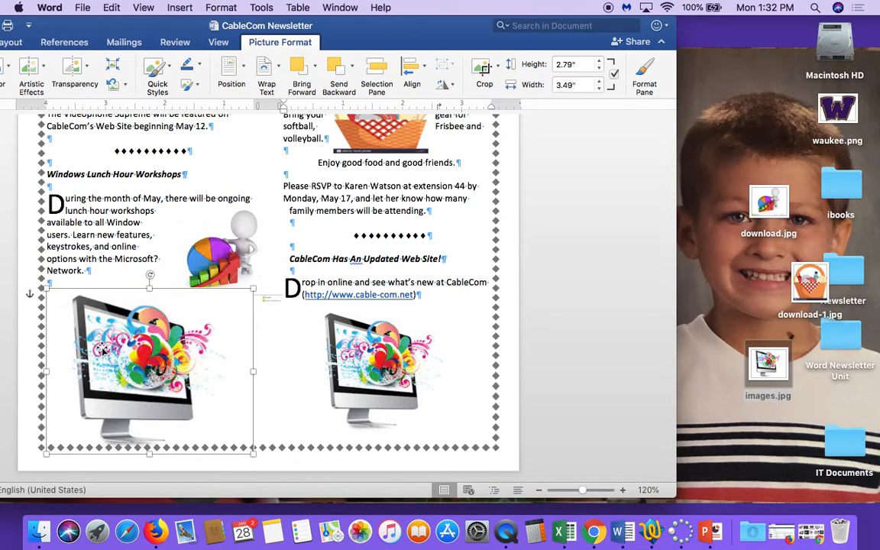
key(Delete)
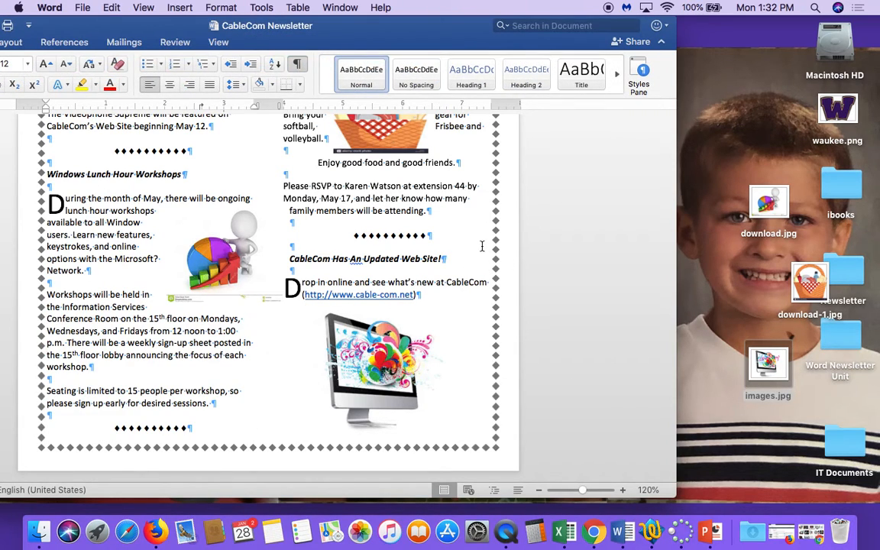
Review the whole newsletter page at 60% and 80% zoom, checking the layout of the articles and the three images
scroll(603, 427, up, 1)
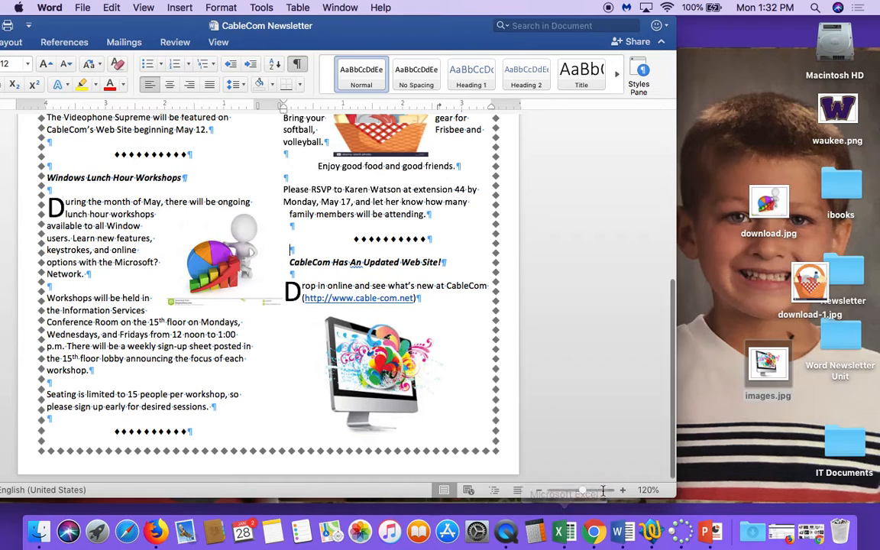
click(539, 490)
click(538, 490)
click(539, 490)
click(538, 490)
click(539, 490)
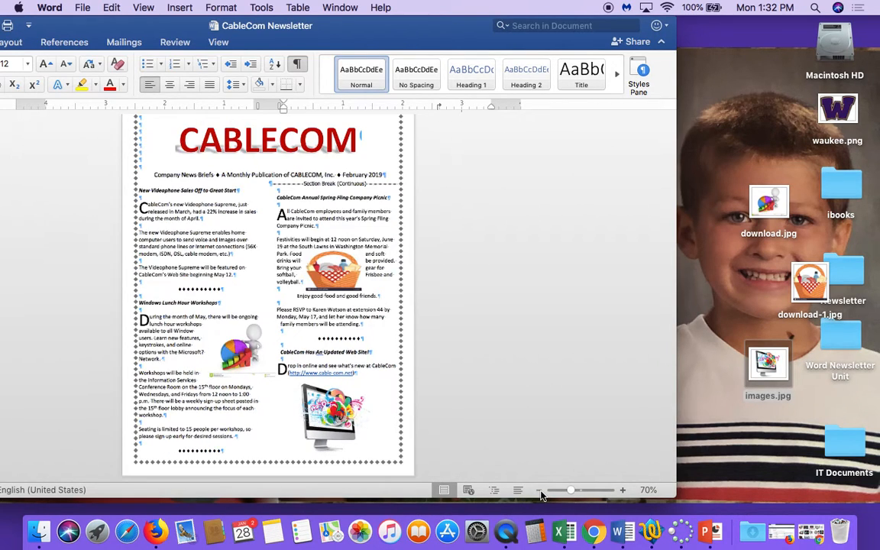
click(540, 492)
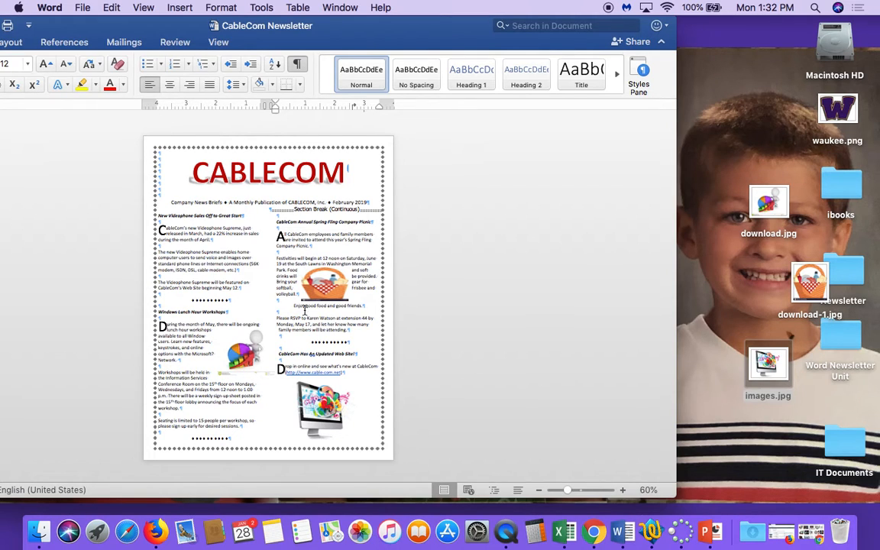
click(623, 490)
click(623, 490)
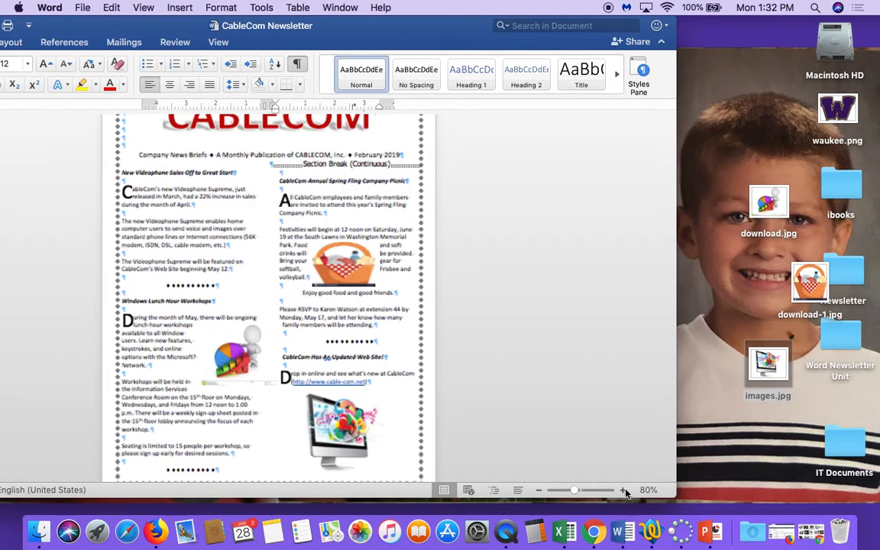
scroll(505, 289, up, 2)
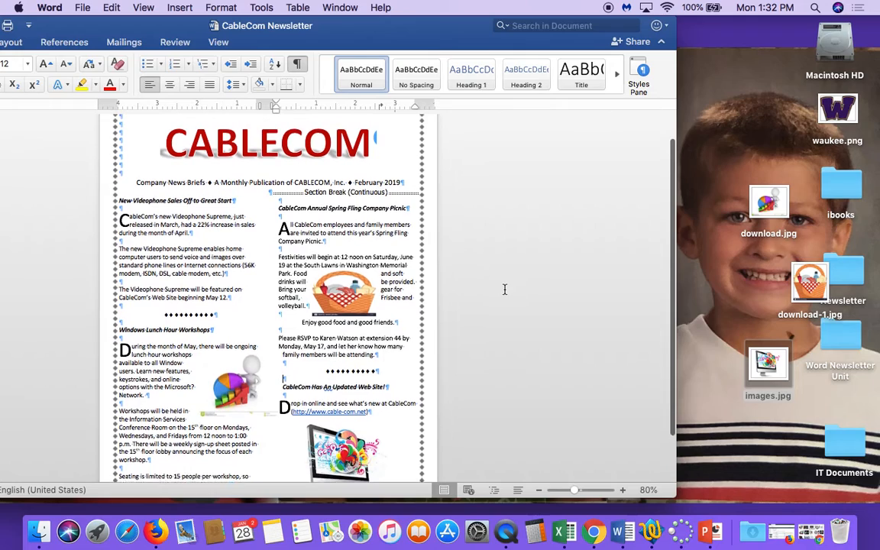
scroll(504, 288, down, 2)
scroll(504, 288, down, 2)
scroll(504, 289, up, 4)
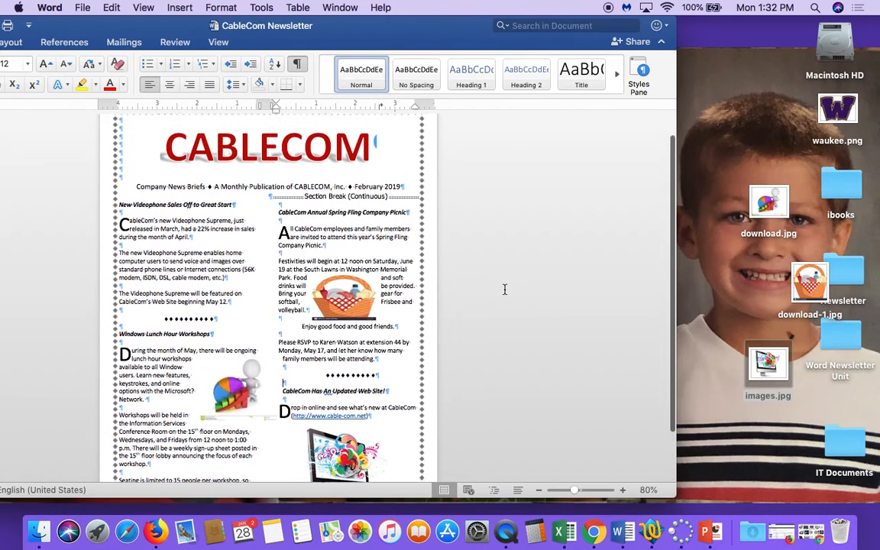